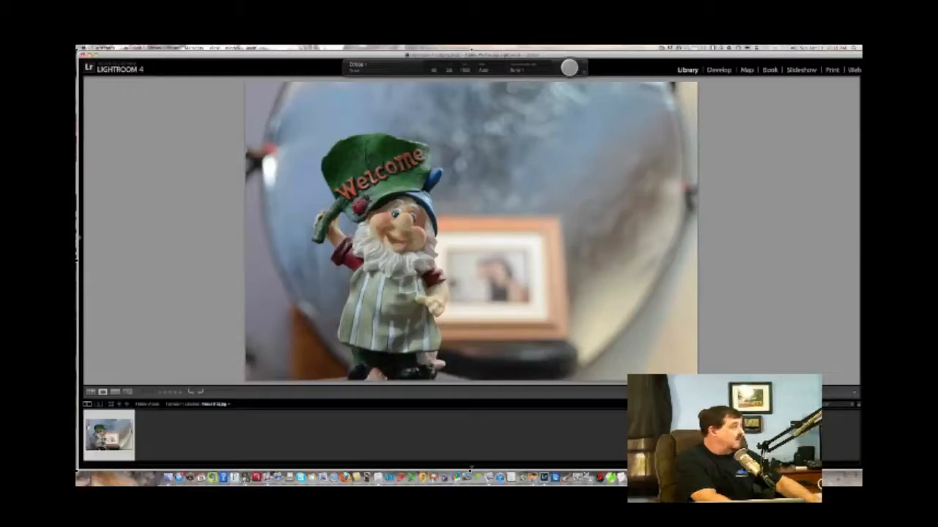
- Show the photo info overlay and compare the gnome shots Focus-010, Focus-011 and Focus-013 for depth of field
key(i)
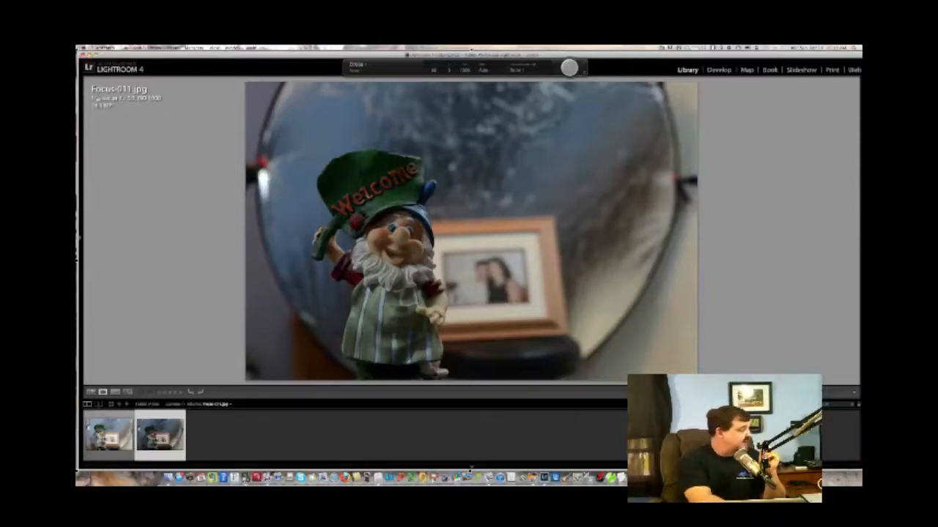
key(Left)
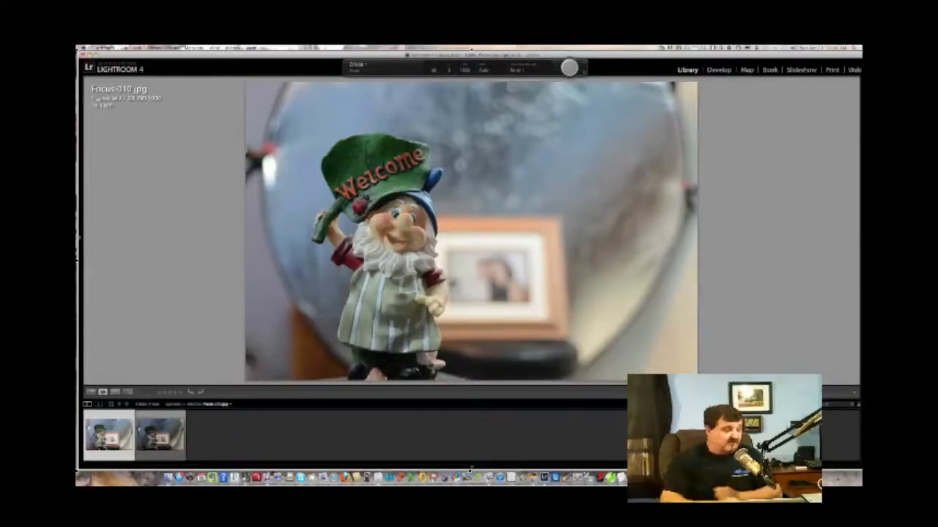
click(160, 435)
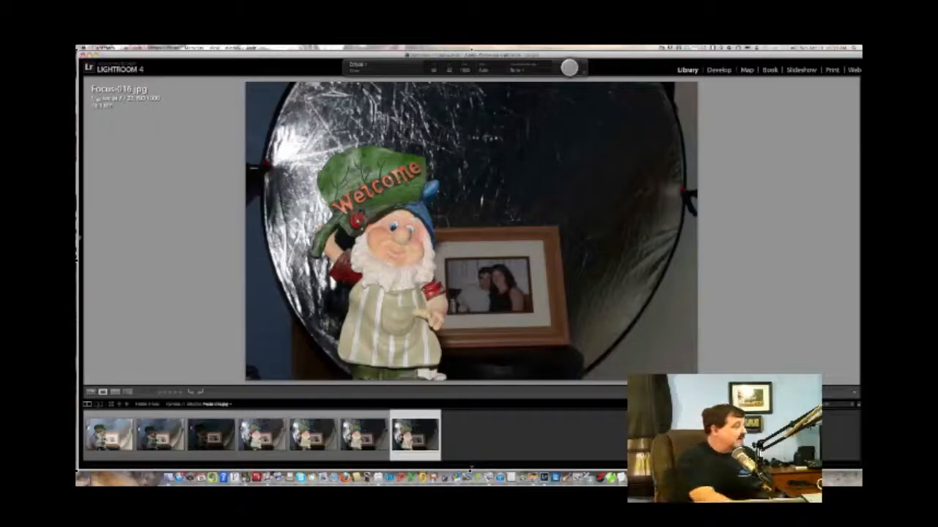
click(110, 435)
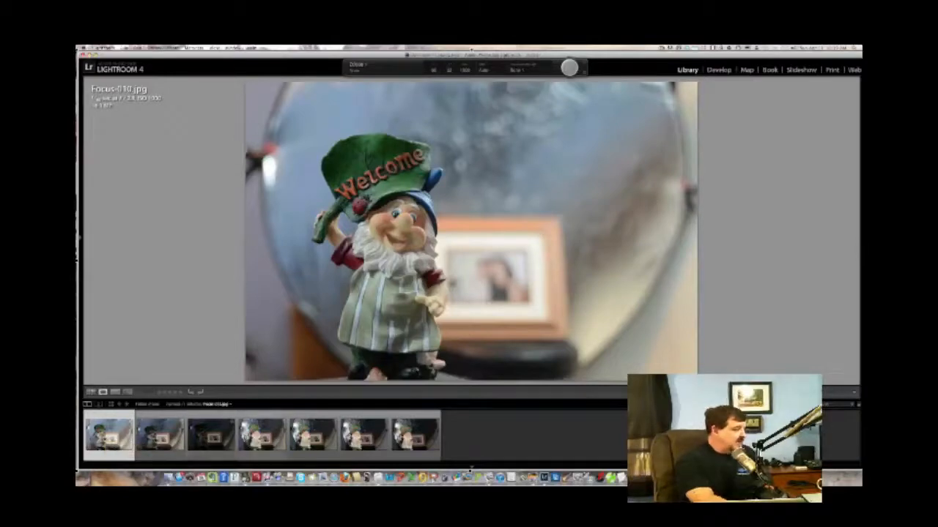
click(238, 423)
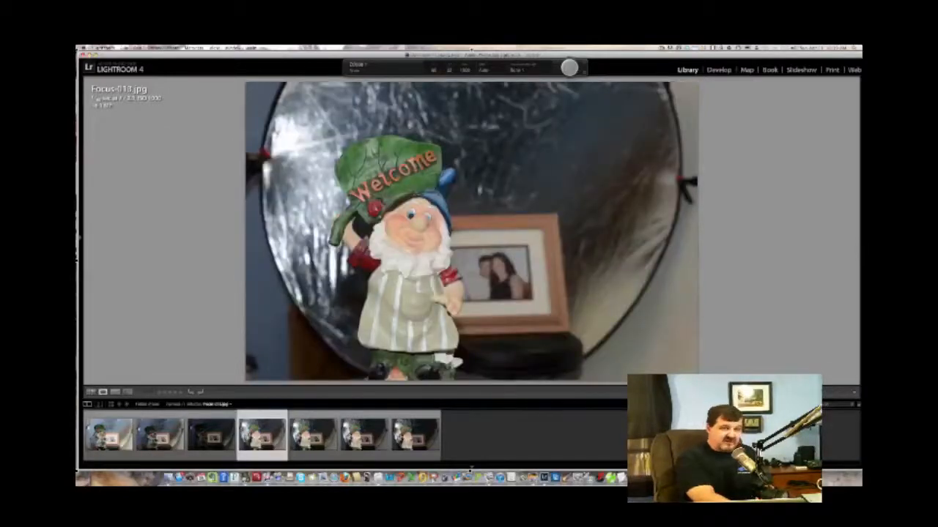
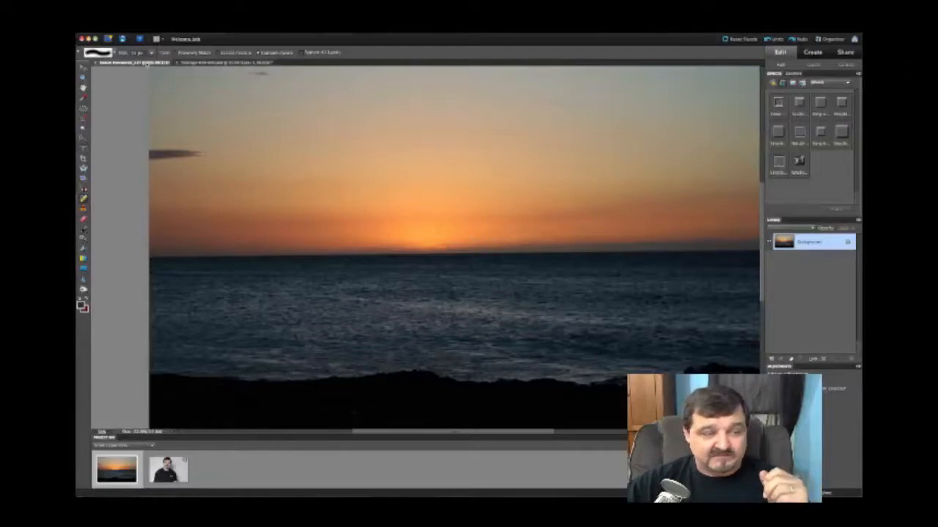
- In Photoshop Elements, select the grey backdrop and shadow around the man on Layer 1 with the Magic Wand, delete them and deselect
click(218, 63)
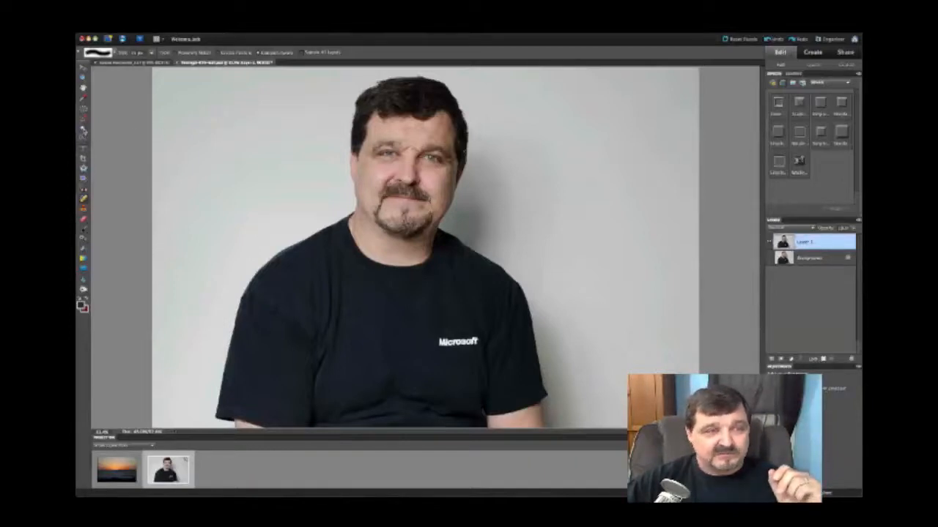
click(83, 129)
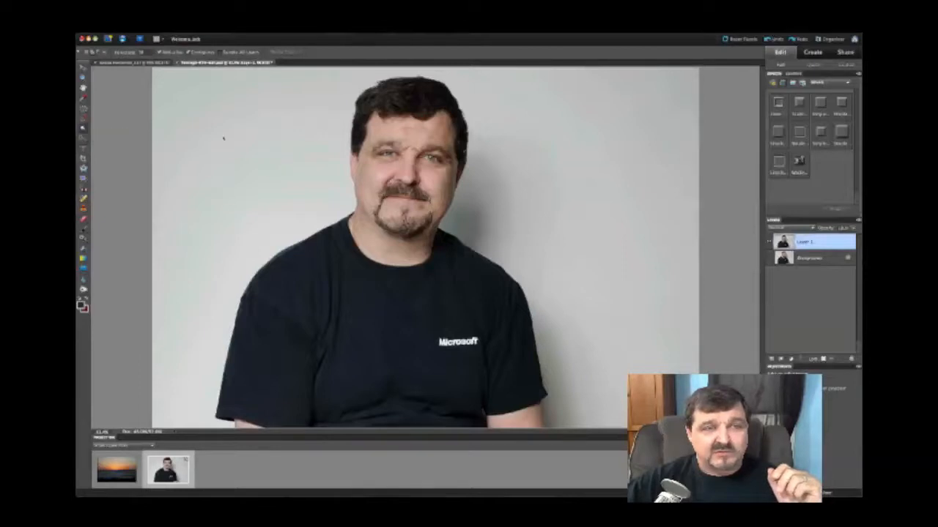
click(228, 138)
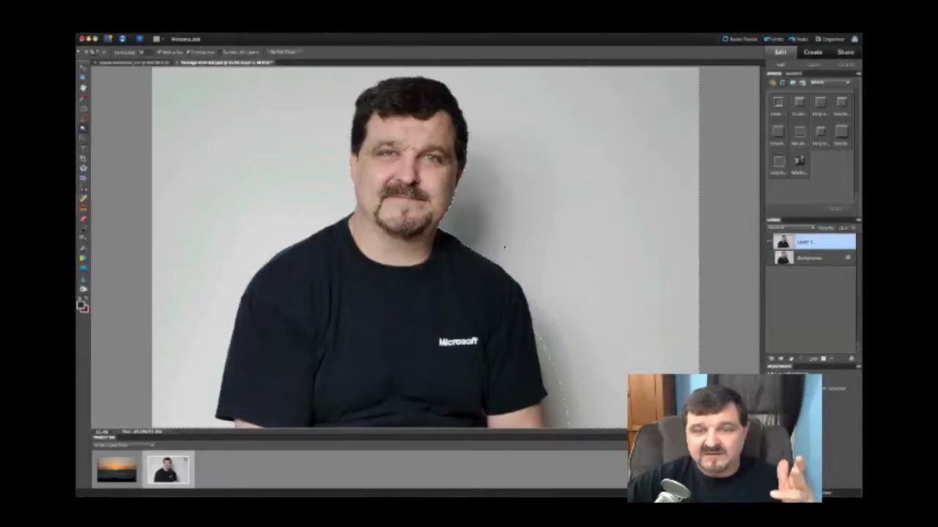
click(554, 379)
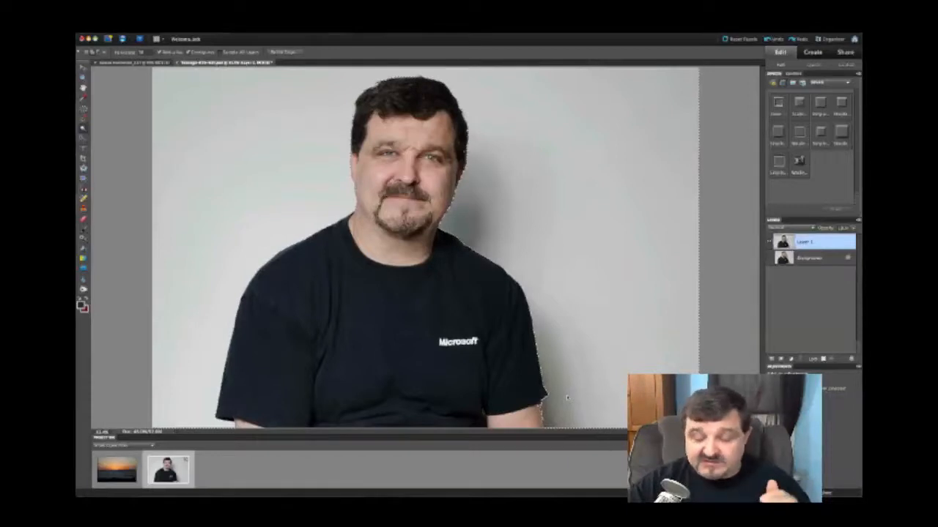
key(Delete)
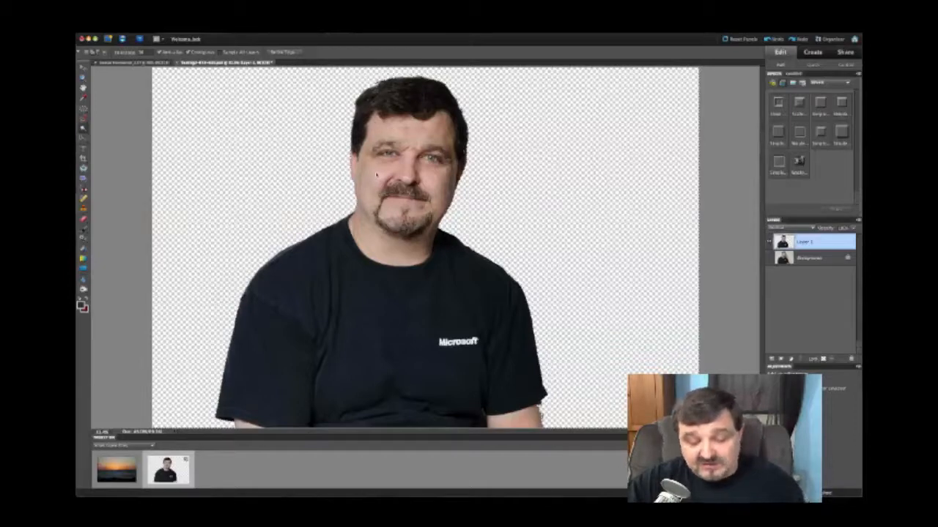
key(super+d)
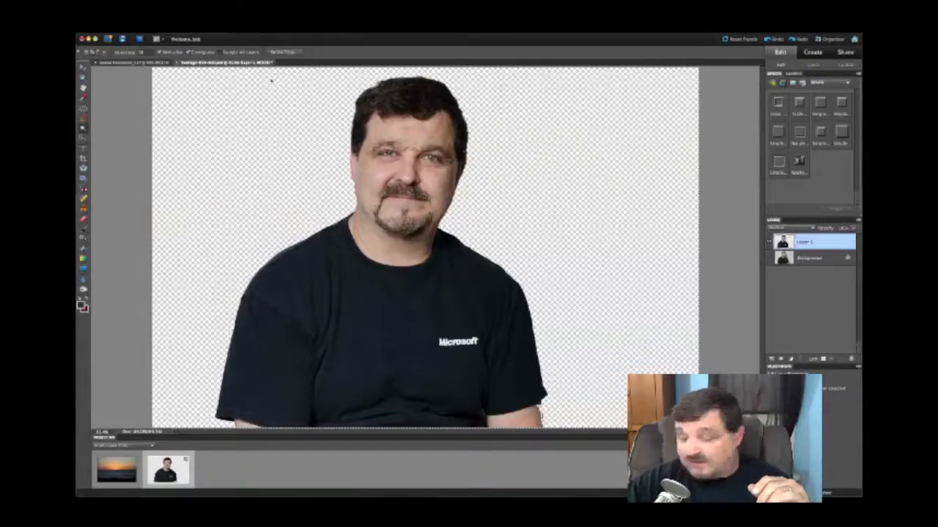
- Copy the cut-out man from the portrait and paste him as a new layer into the sunset photo
click(173, 29)
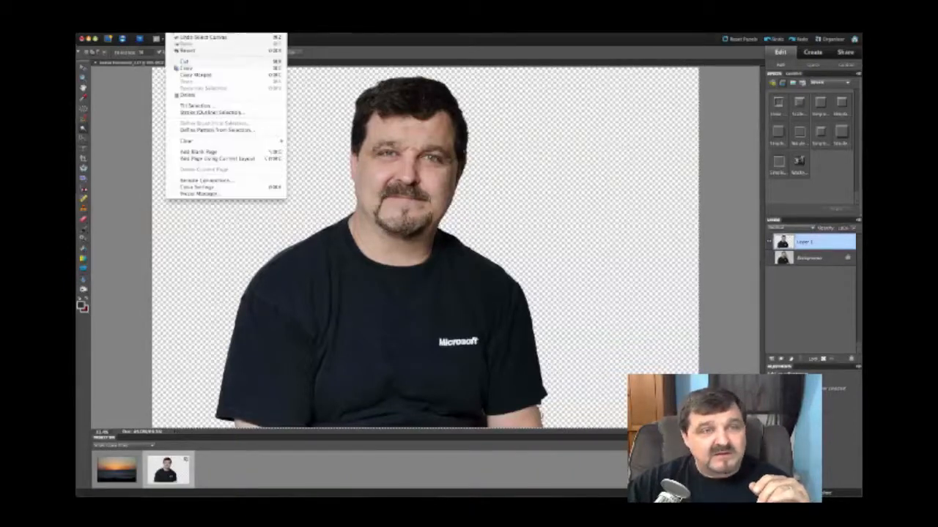
click(184, 68)
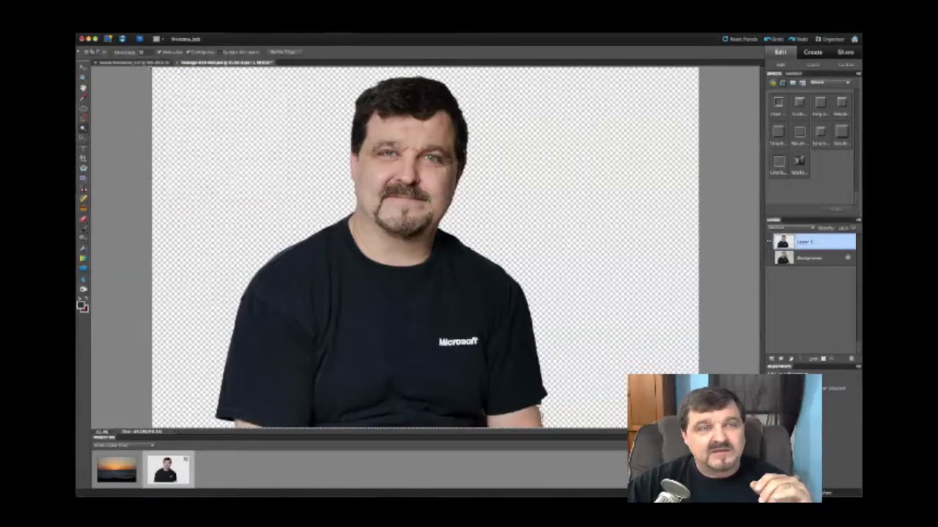
click(144, 66)
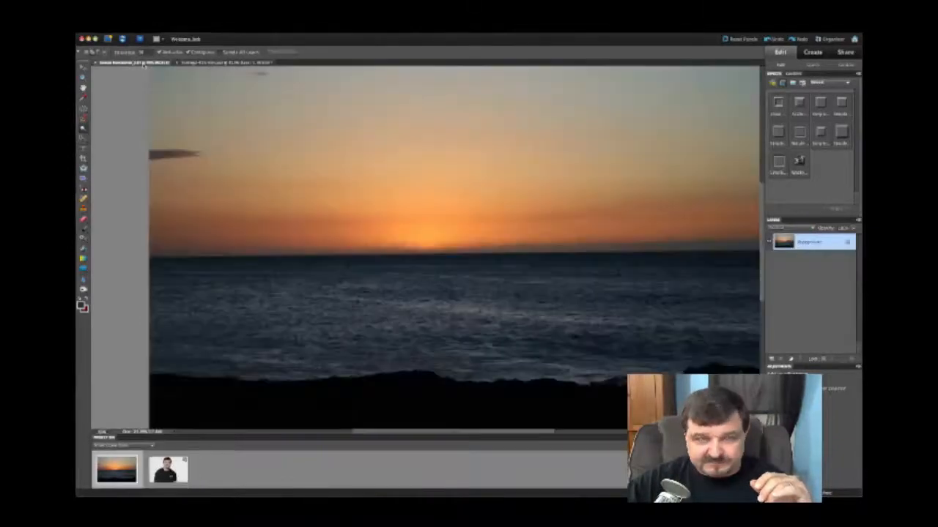
click(168, 37)
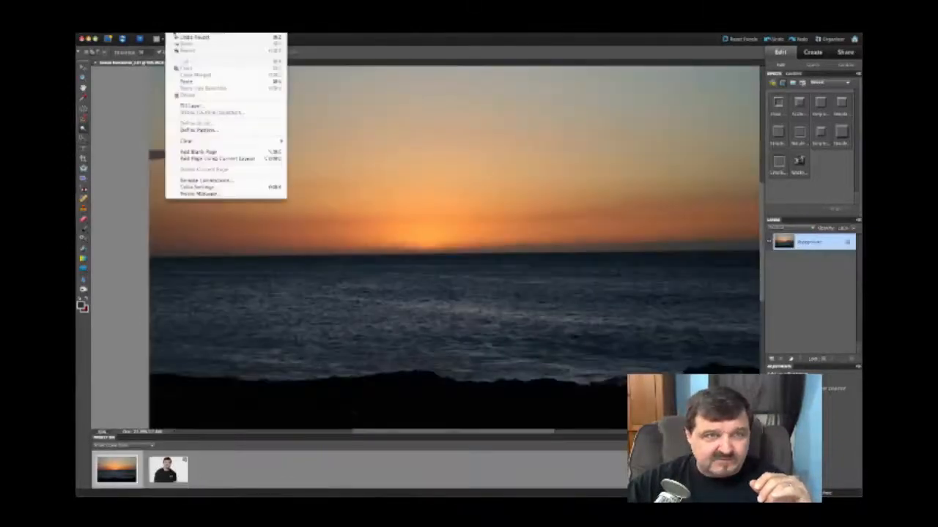
click(181, 80)
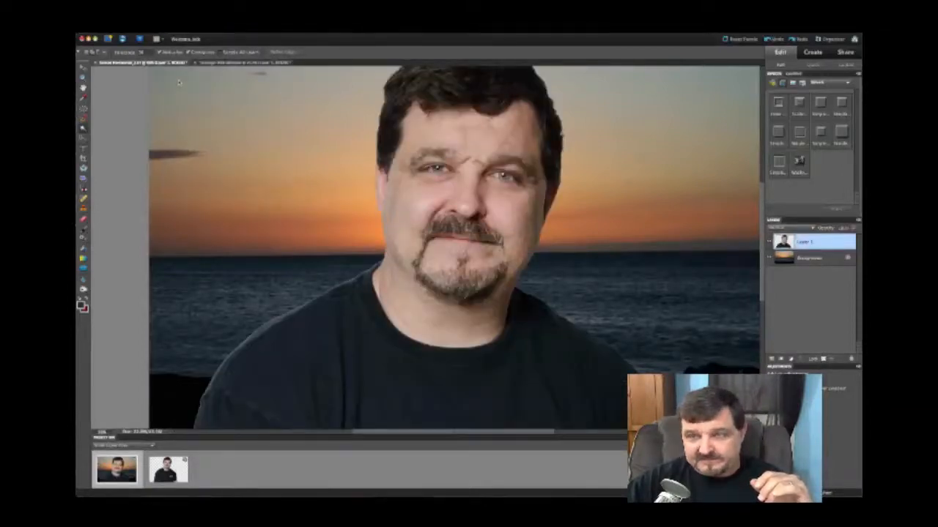
- Move the pasted man slightly down and scale the layer down a little with constrained proportions
key(v)
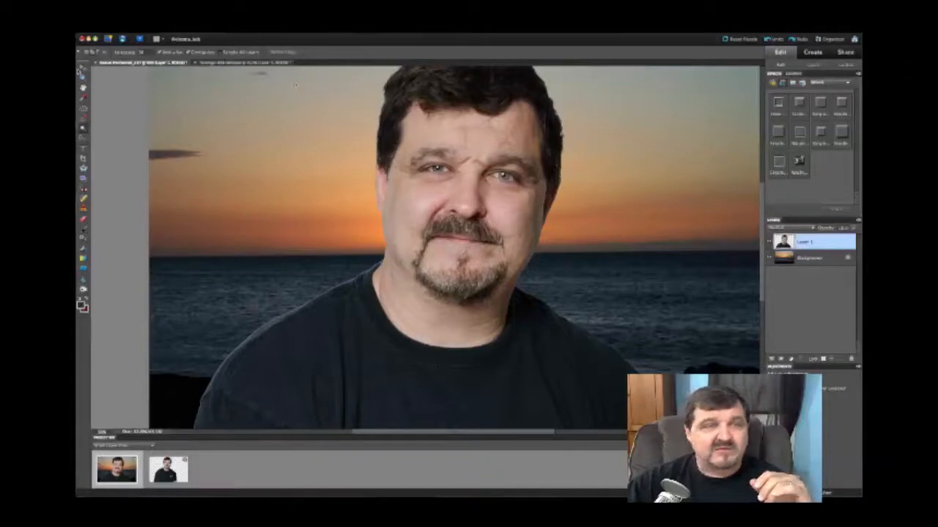
drag(432, 117, 432, 140)
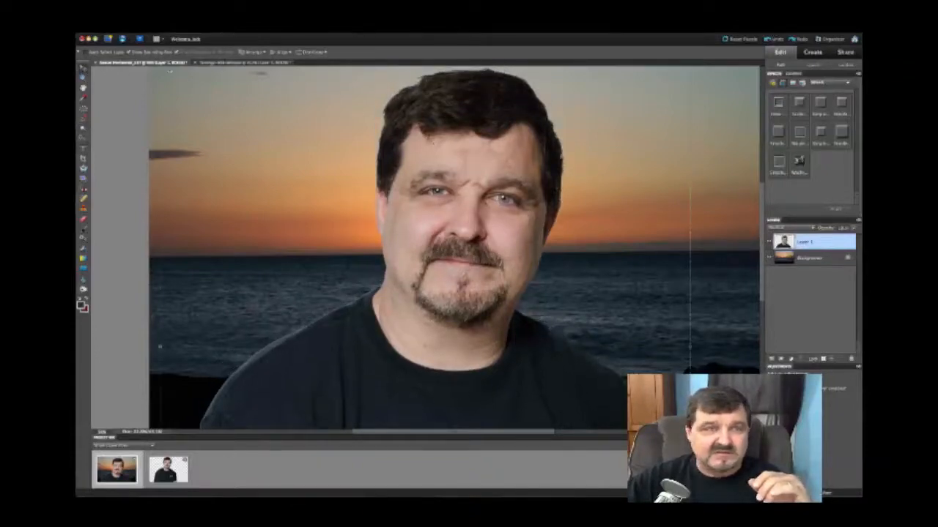
drag(160, 67, 175, 83)
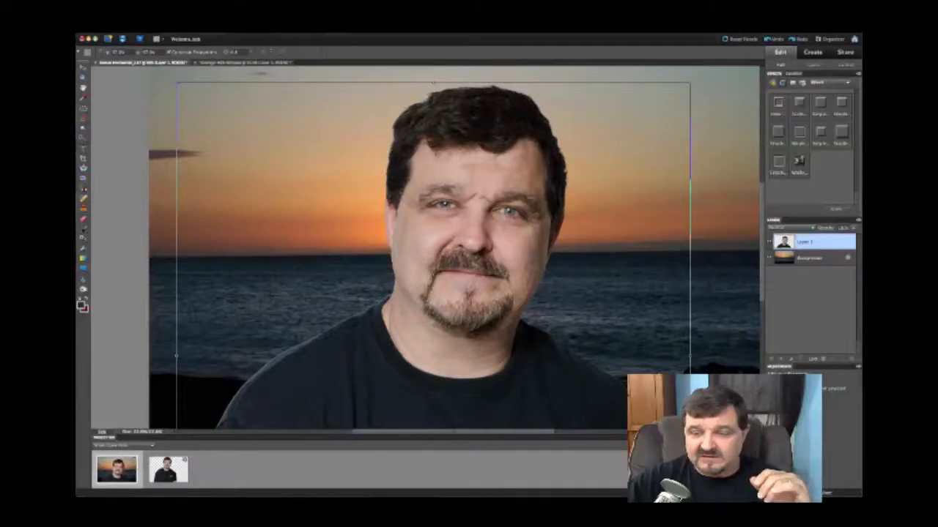
key(Return)
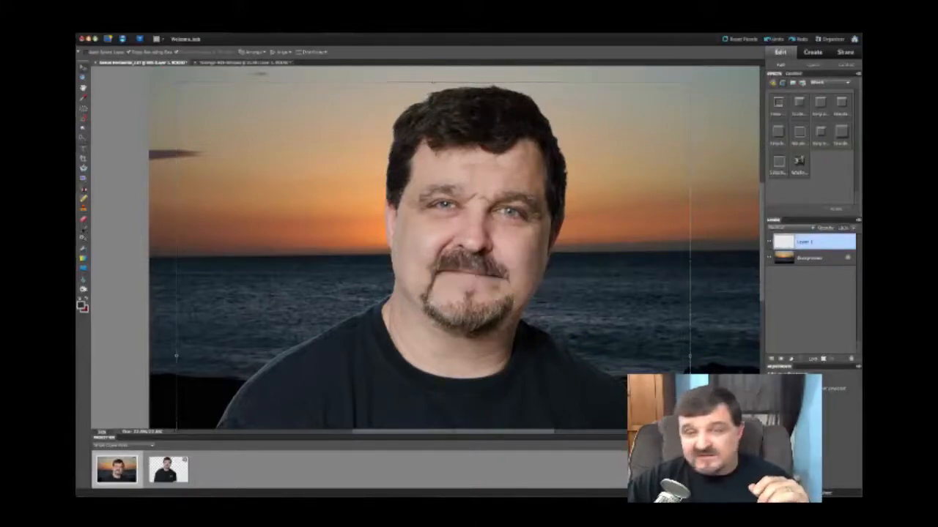
- Examine the cutout edges on Layer 1 up close around the hair, jaw, neck and shirt, and return to the whole image
click(825, 260)
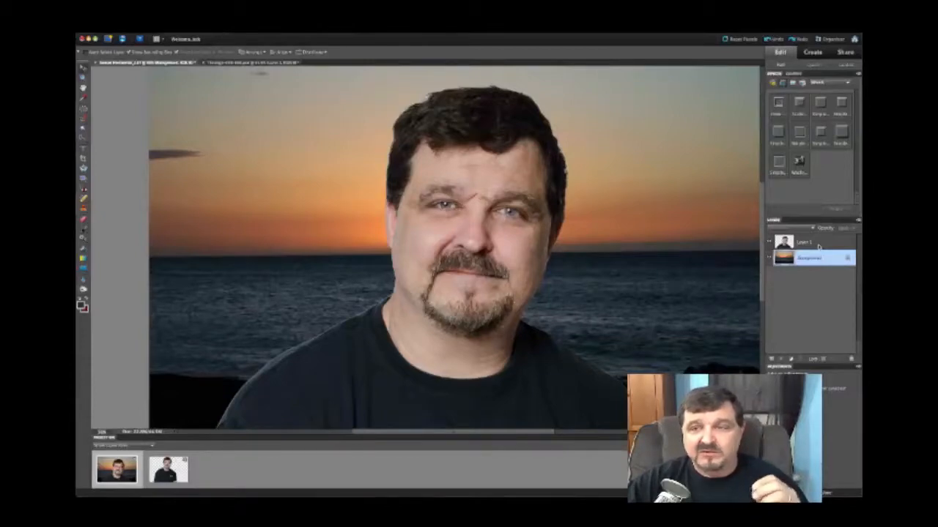
click(819, 242)
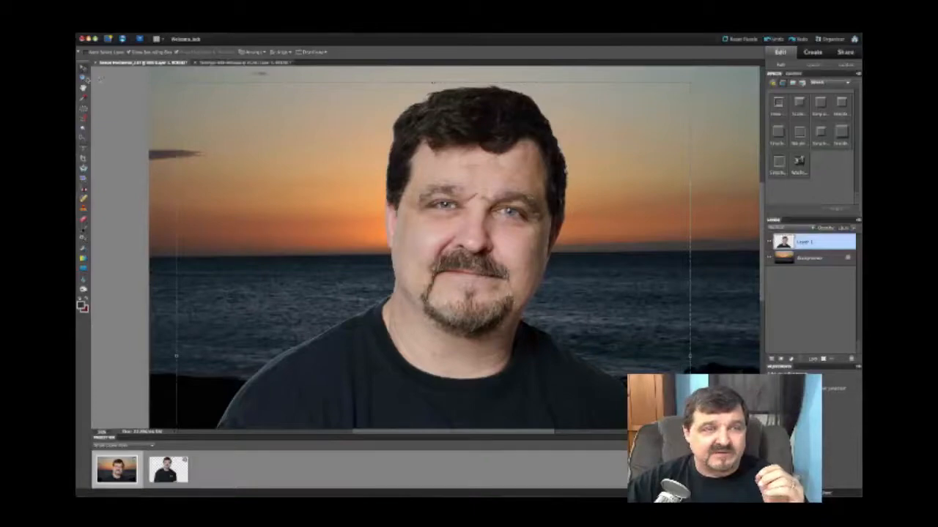
click(83, 77)
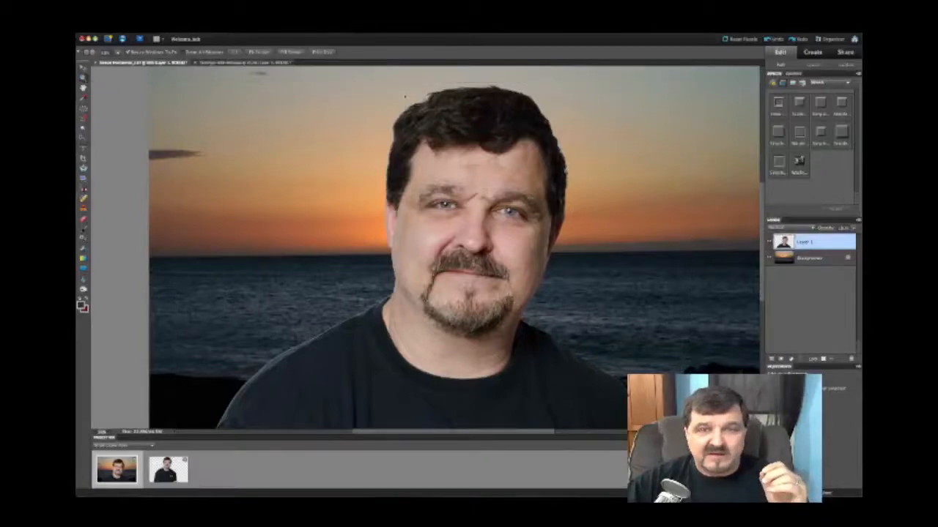
click(429, 105)
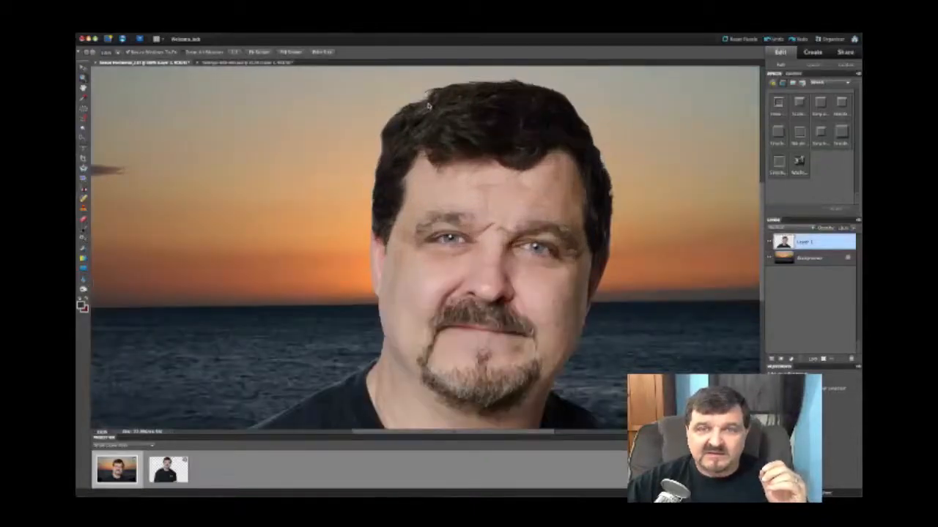
click(428, 105)
click(428, 107)
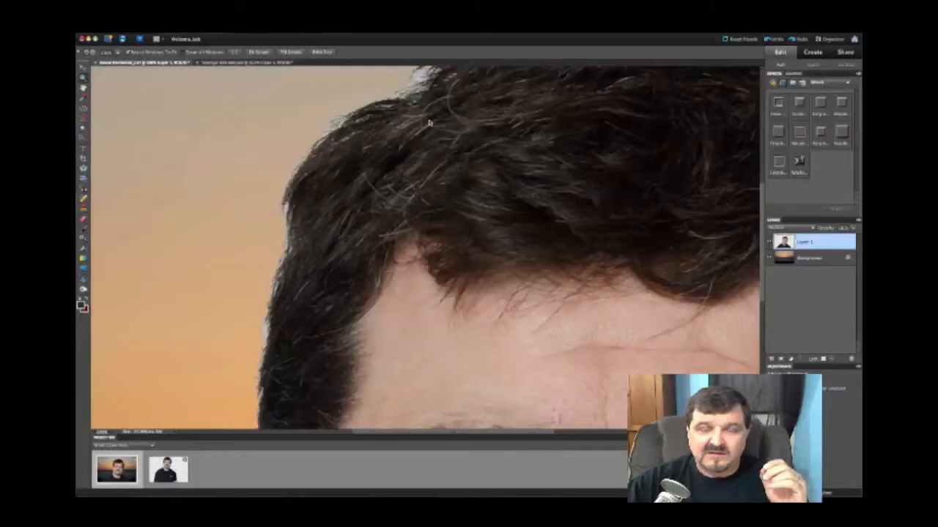
scroll(429, 123, up, 5)
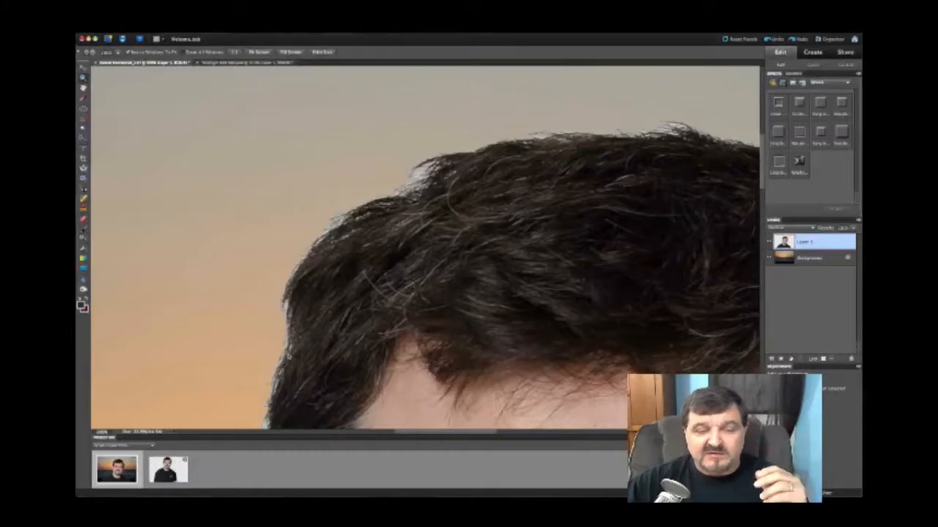
scroll(288, 355, down, 15)
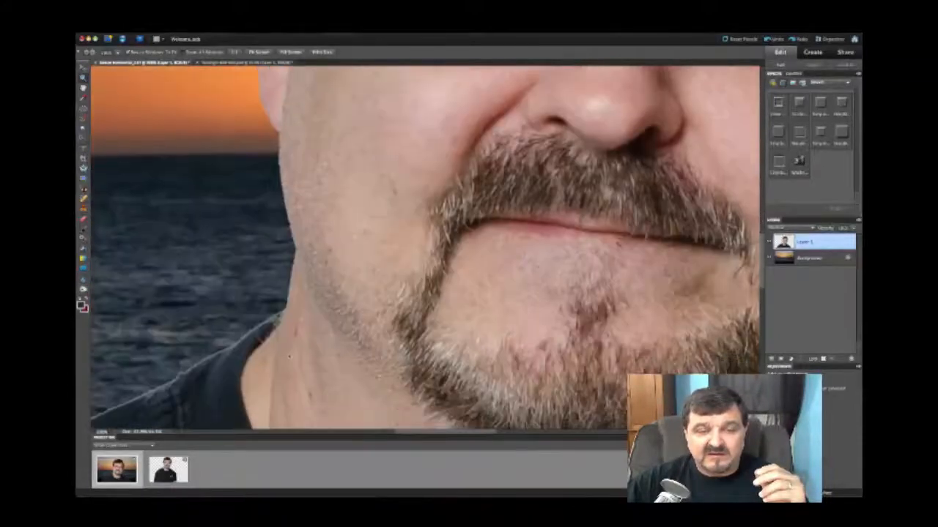
scroll(288, 355, down, 4)
scroll(224, 363, right, 5)
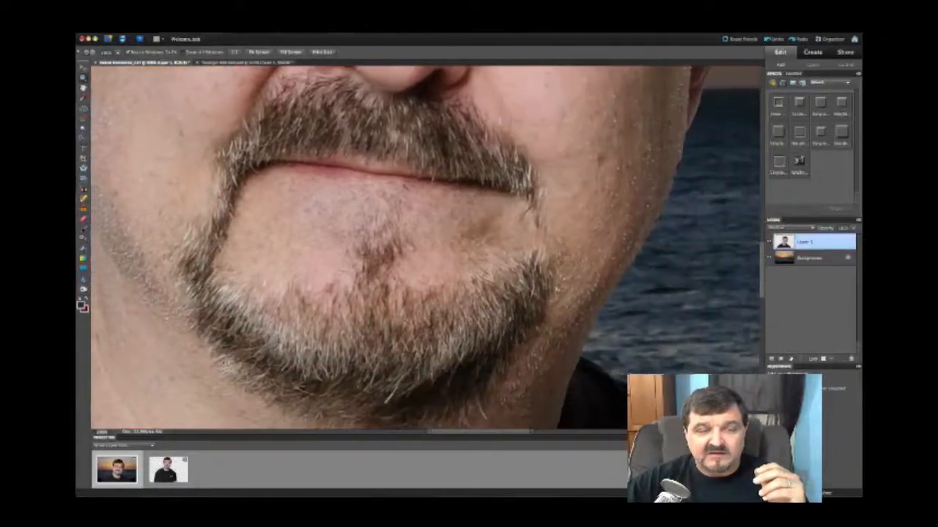
scroll(224, 363, left, 10)
scroll(225, 363, down, 3)
scroll(224, 363, left, 4)
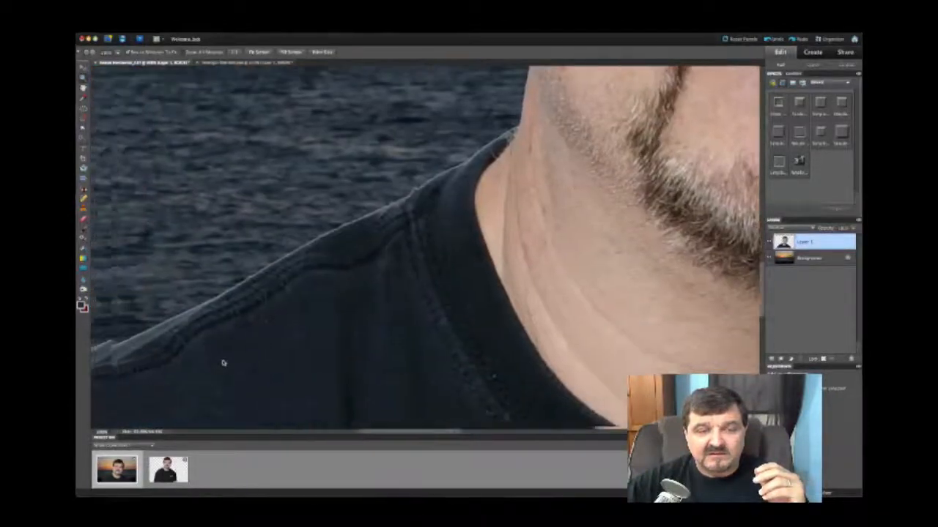
scroll(223, 361, right, 6)
scroll(223, 361, up, 3)
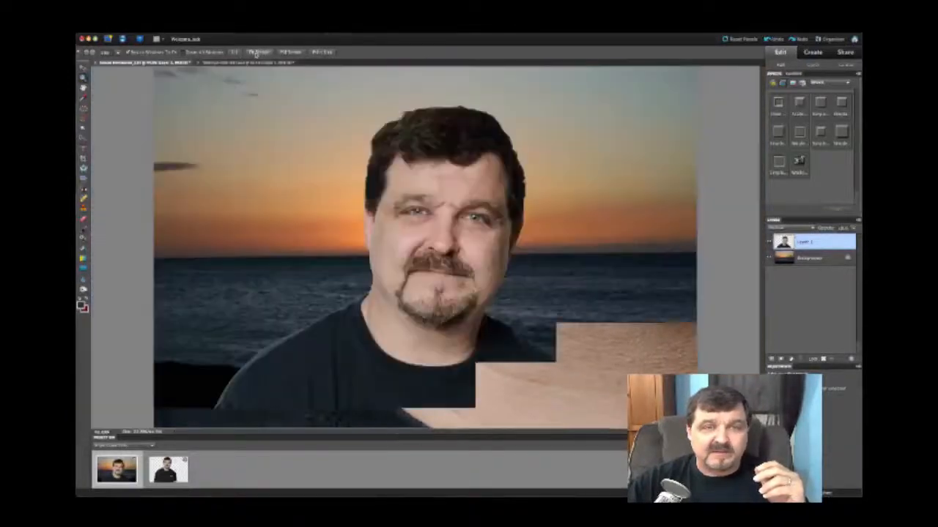
click(256, 52)
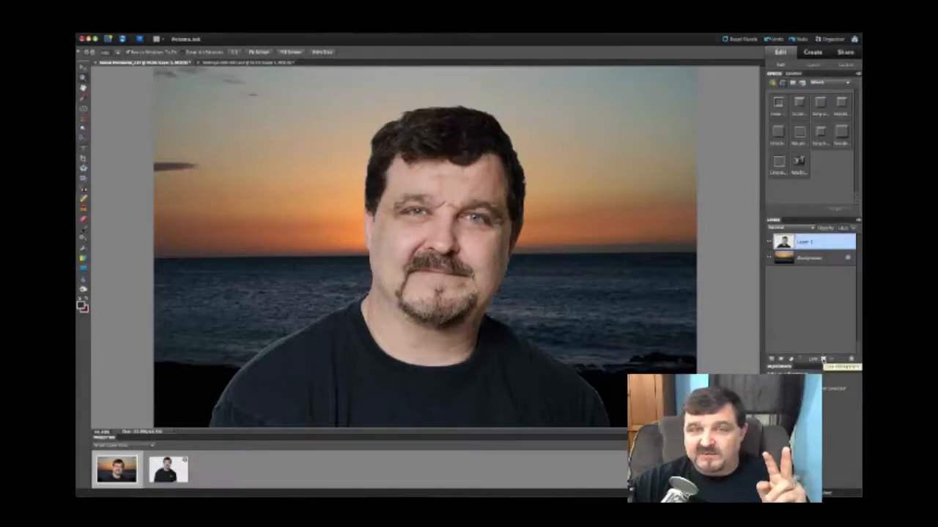
- Set the foreground color to a bright blue
click(824, 359)
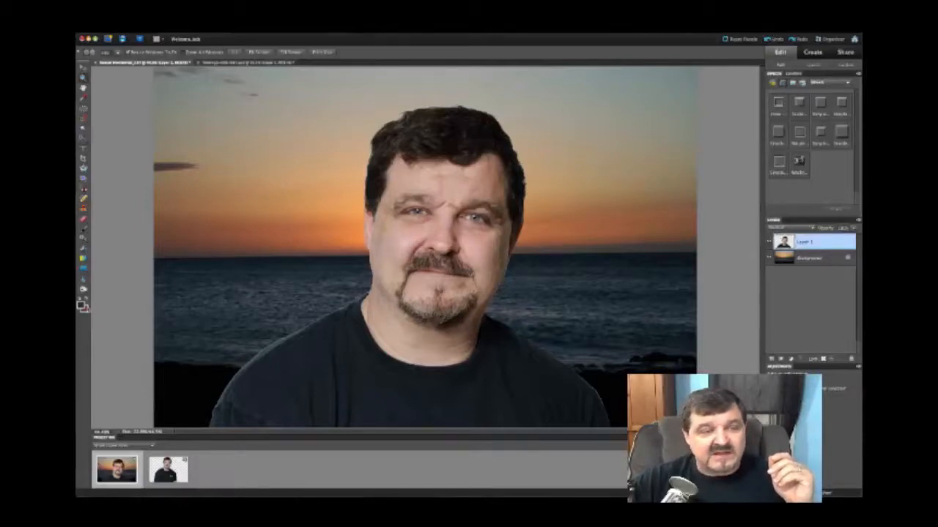
click(82, 305)
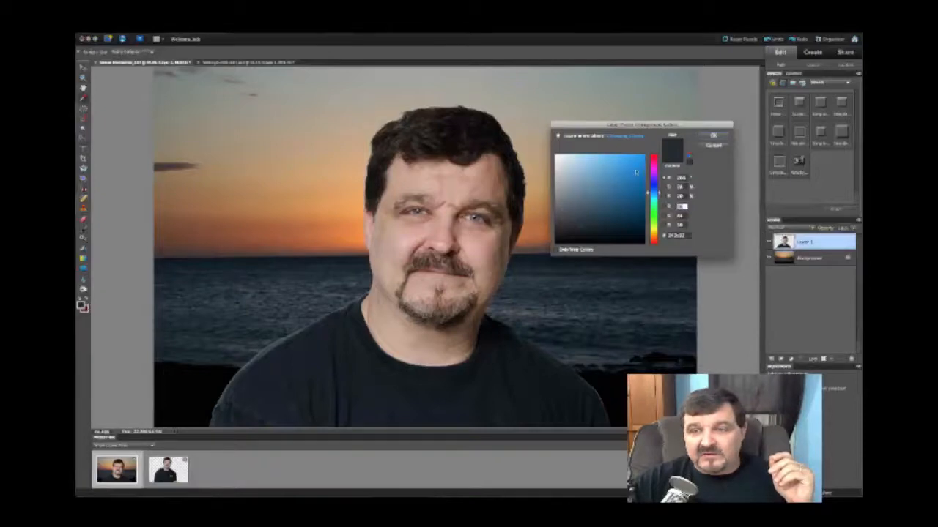
click(644, 164)
click(704, 138)
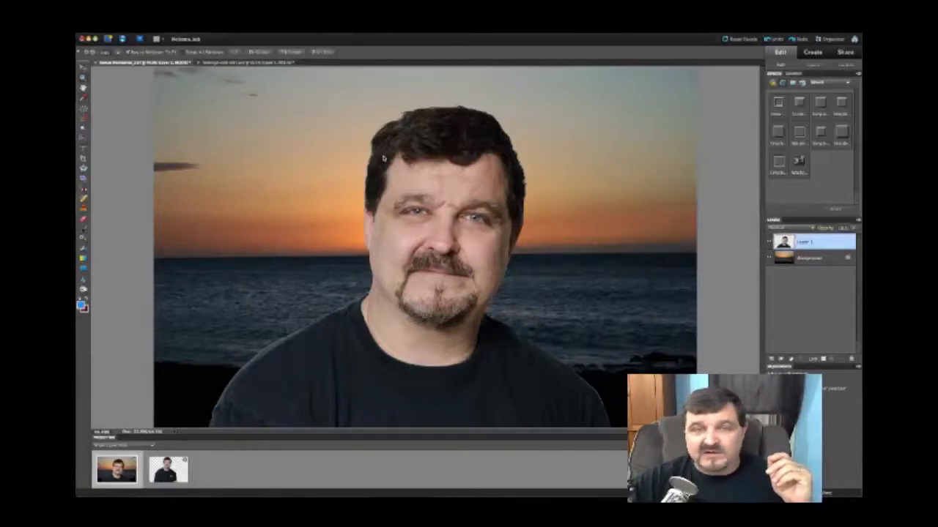
- Try an enlarged soft blue brush stroke over the shoulder's edge on Layer 1, and undo the stroke
click(84, 230)
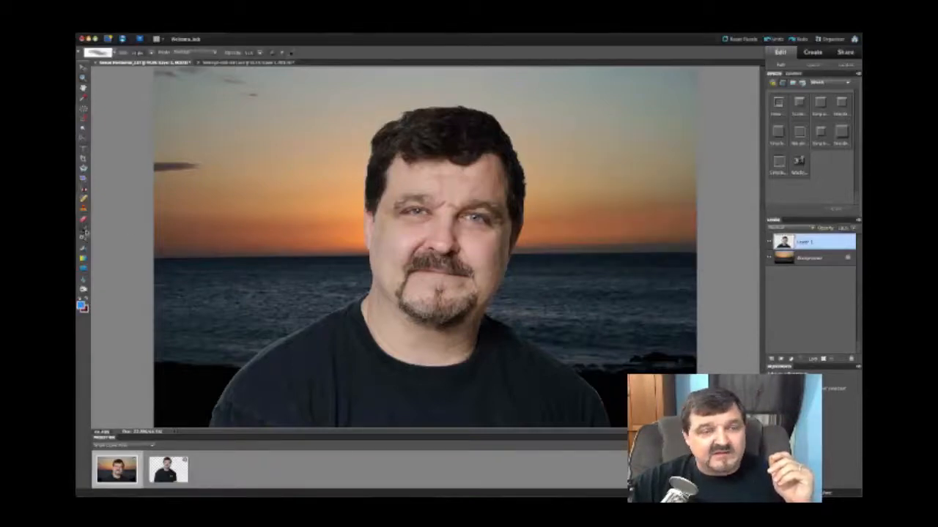
key(bracketright)
key(bracketright)
key(bracketright)
key(bracketright)
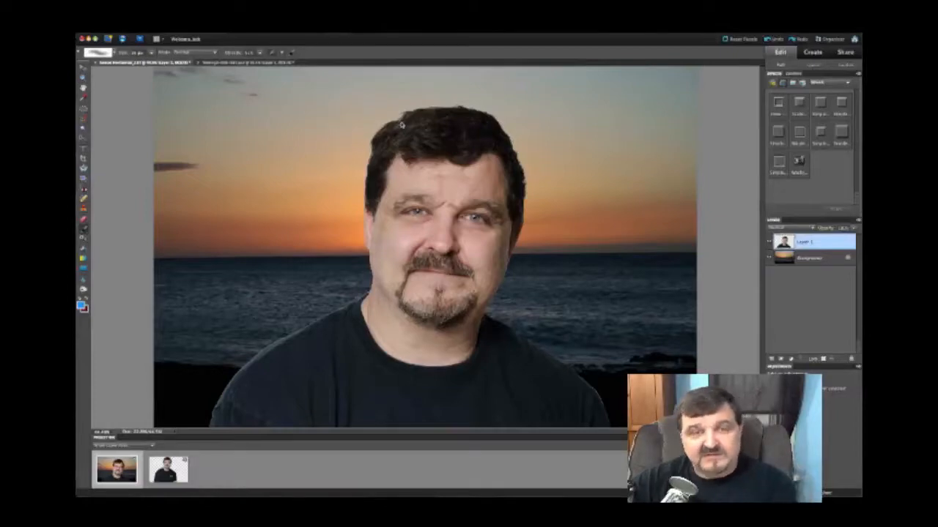
key(bracketright)
key(bracketright)
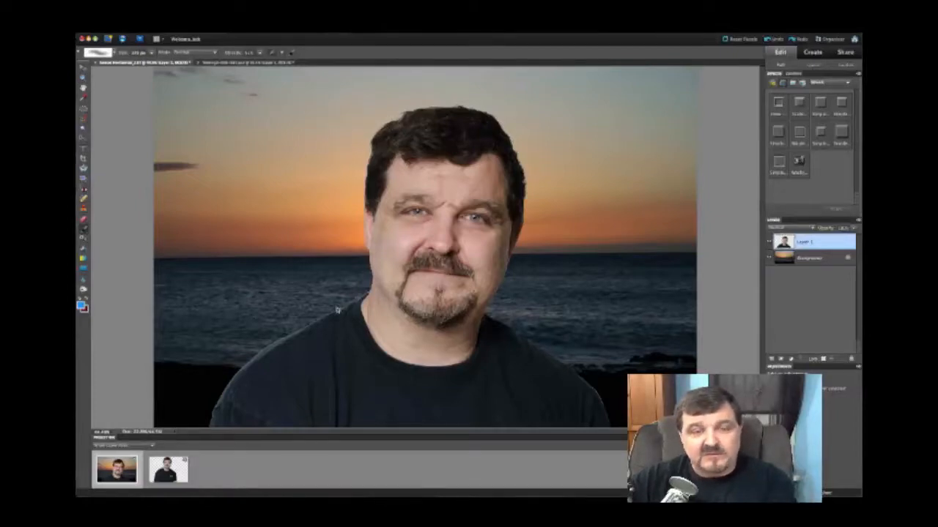
mouse_move(338, 310)
mouse_down()
mouse_move(270, 347)
mouse_move(333, 313)
mouse_move(257, 351)
mouse_move(315, 325)
mouse_up()
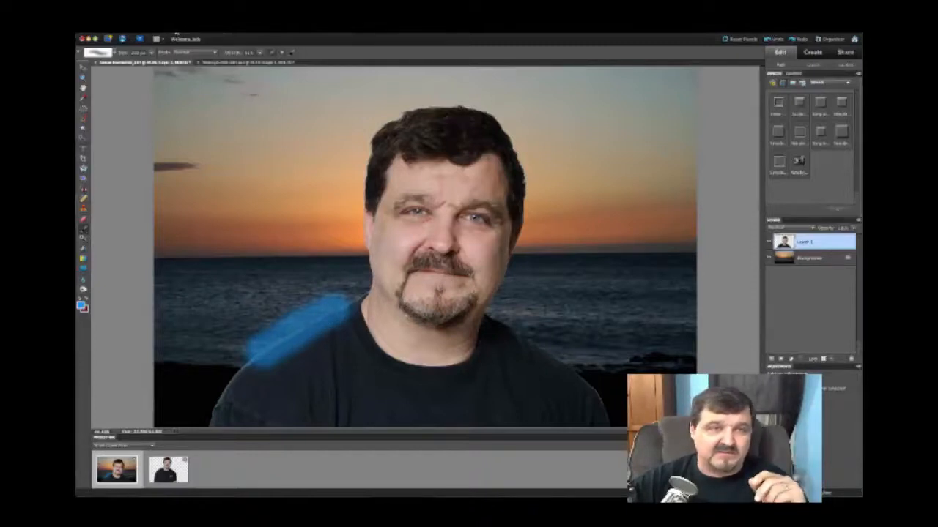
click(178, 34)
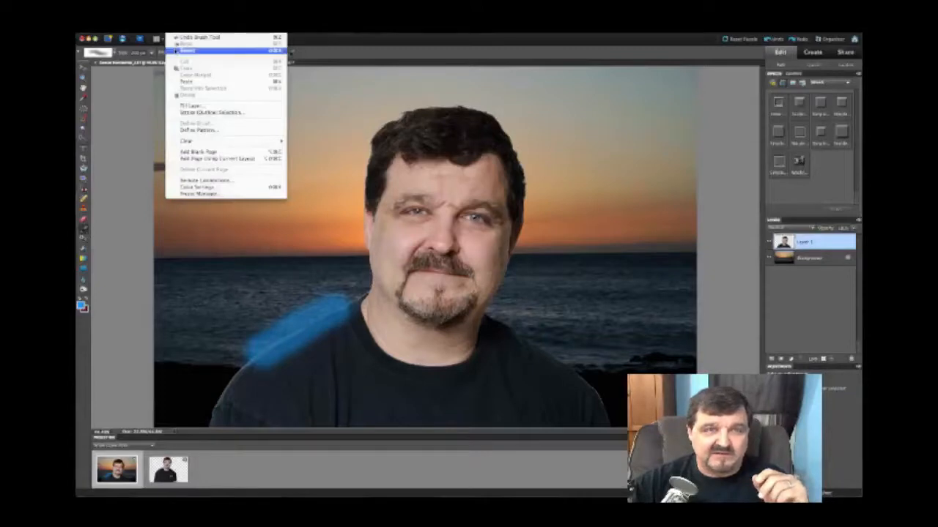
click(194, 36)
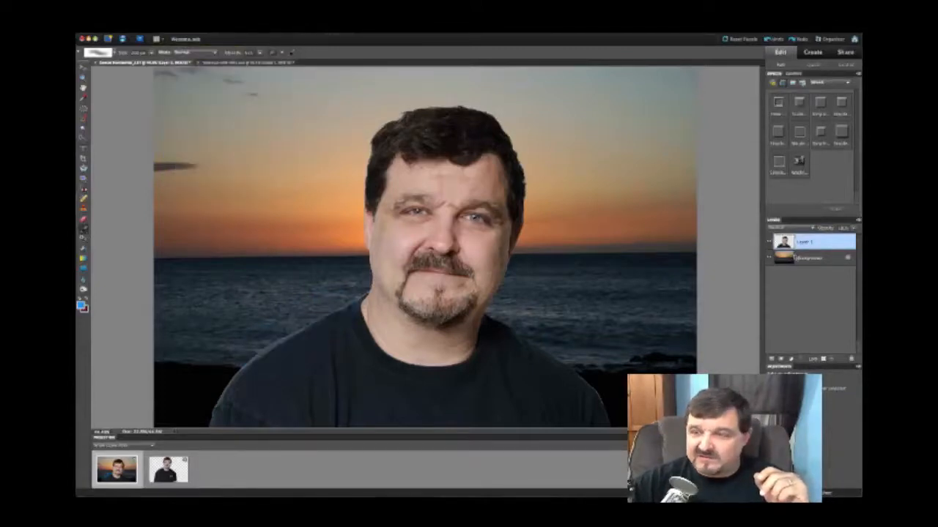
- Lock the transparent pixels of Layer 1 and paint blue over the shoulder with the brush
click(823, 359)
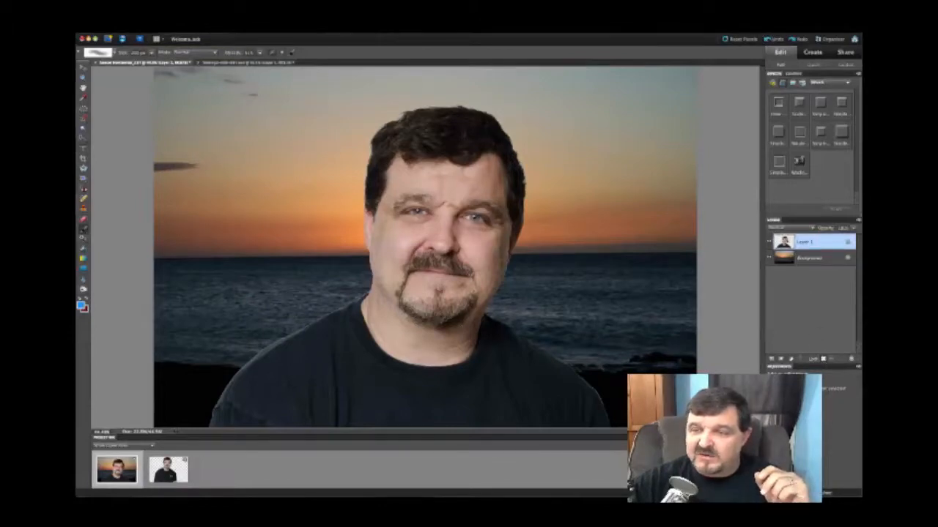
mouse_move(329, 322)
mouse_down()
mouse_move(343, 314)
mouse_move(244, 367)
mouse_move(345, 309)
mouse_move(249, 360)
mouse_up()
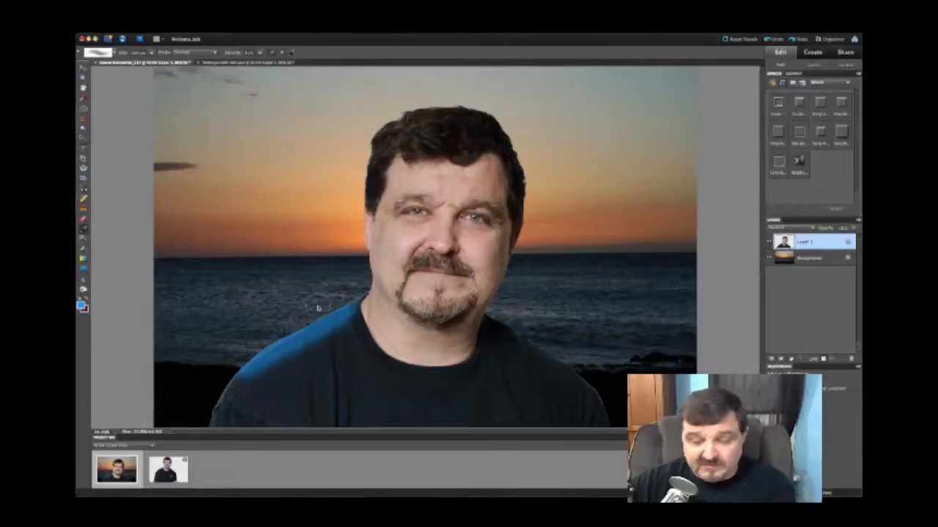
mouse_move(320, 313)
mouse_down()
mouse_move(343, 312)
mouse_move(278, 352)
mouse_move(293, 332)
mouse_up()
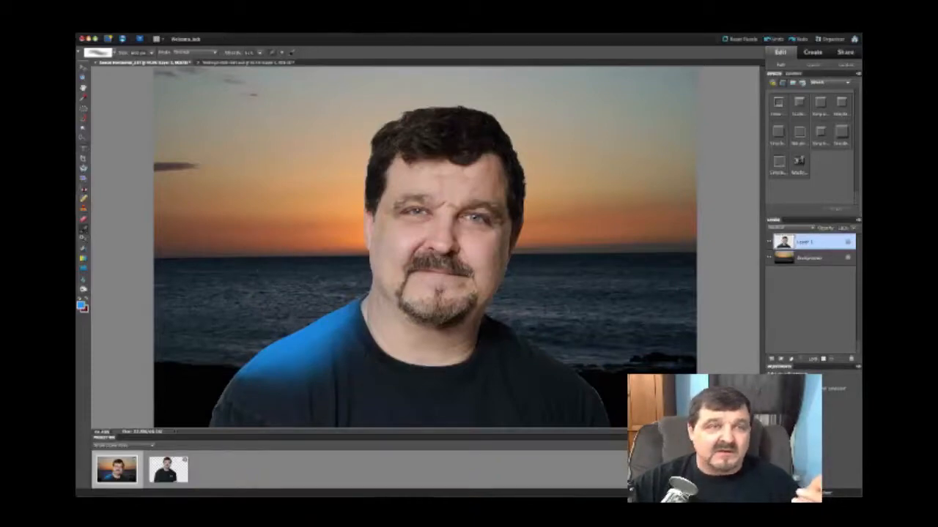
- Undo all the blue brush strokes on the shoulder
click(173, 28)
click(175, 36)
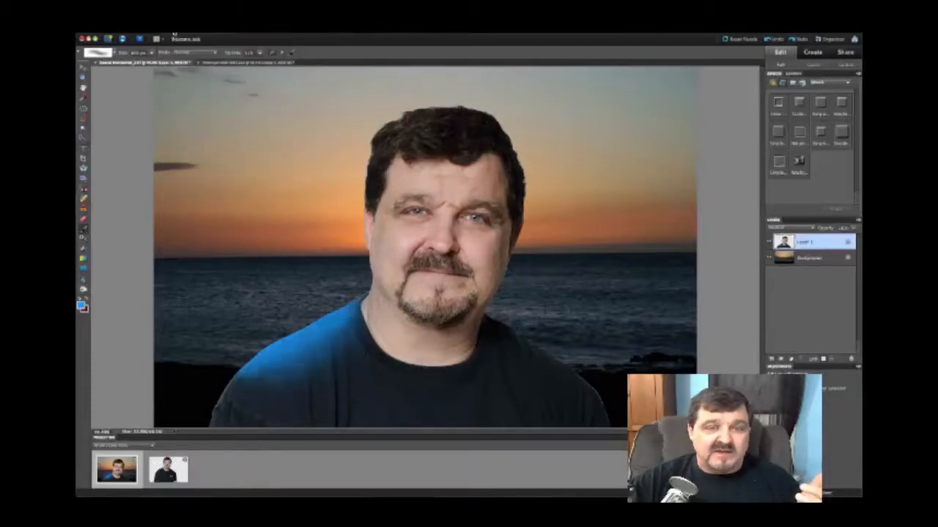
click(173, 33)
click(174, 37)
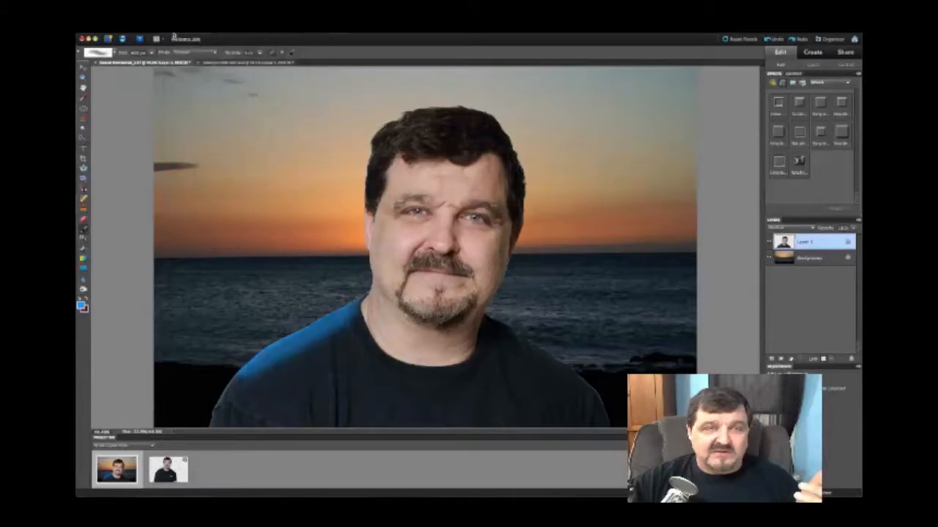
click(173, 34)
click(173, 38)
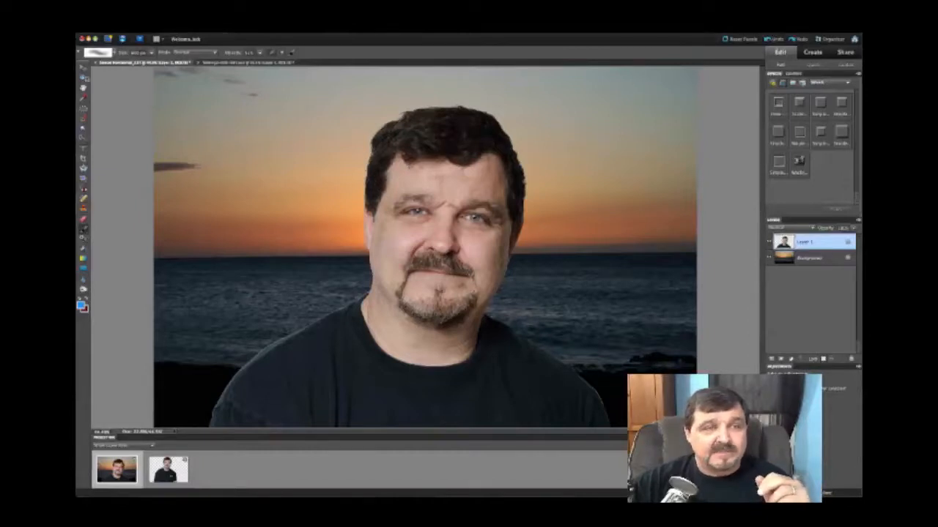
- Add a layer mask to Layer 1
click(83, 67)
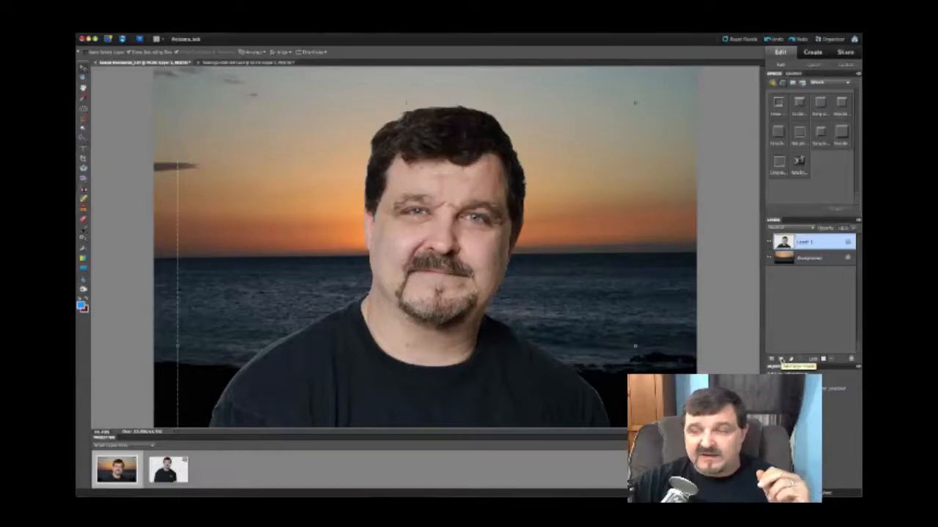
click(781, 359)
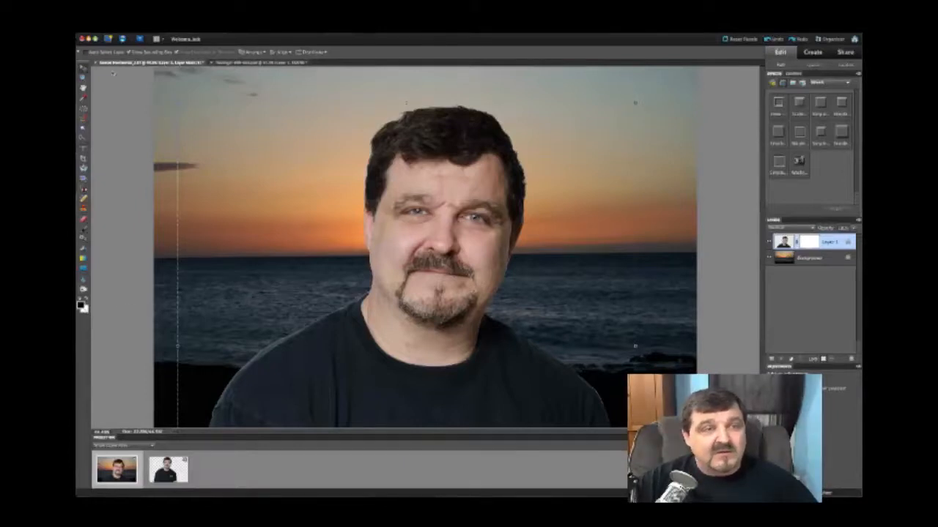
- Examine the light fringe along the upper edge of the man's hair up close
click(83, 78)
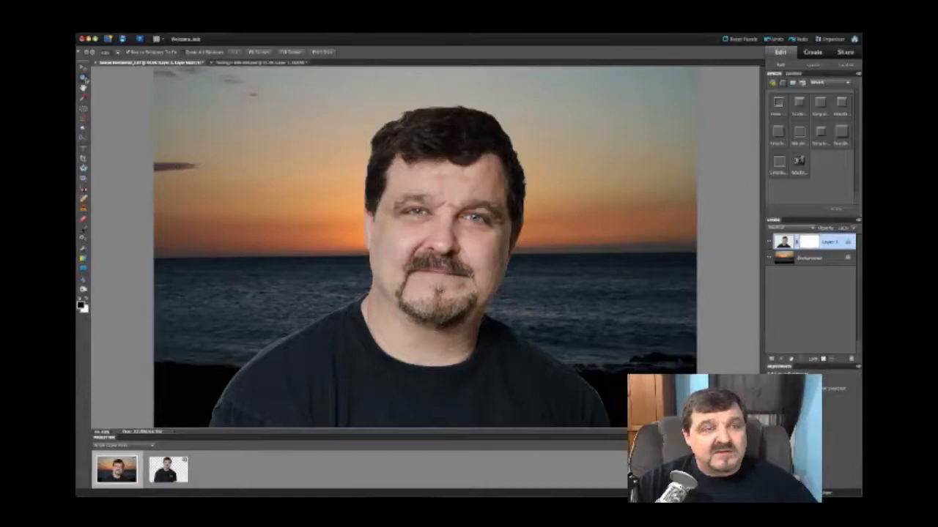
click(394, 126)
click(425, 259)
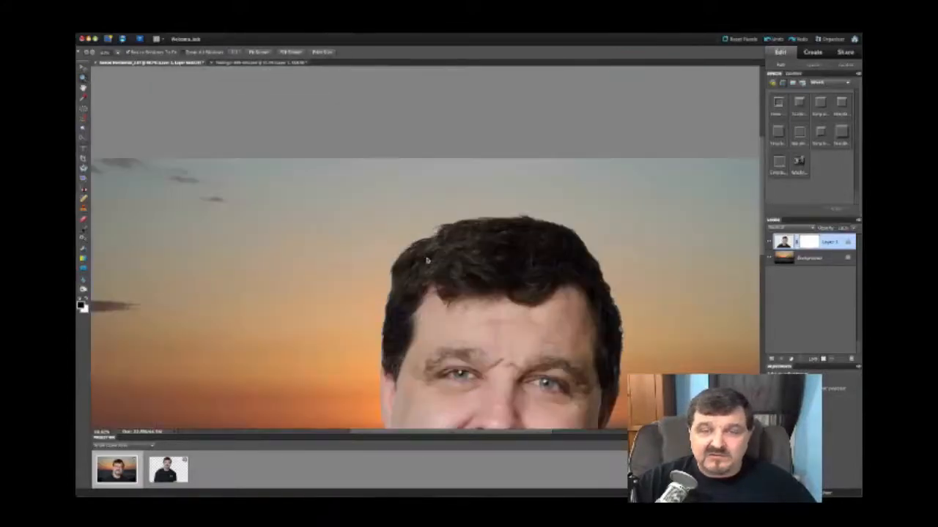
click(424, 256)
click(421, 254)
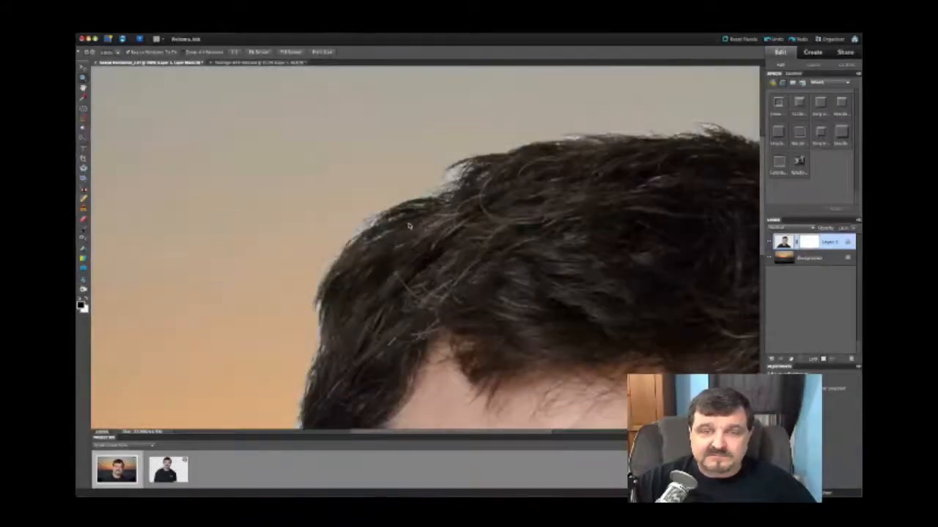
click(416, 247)
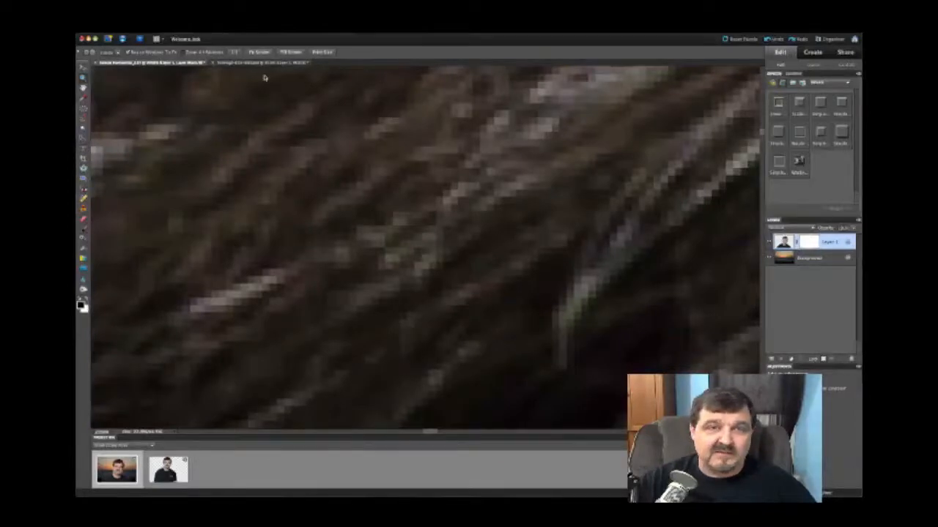
click(260, 52)
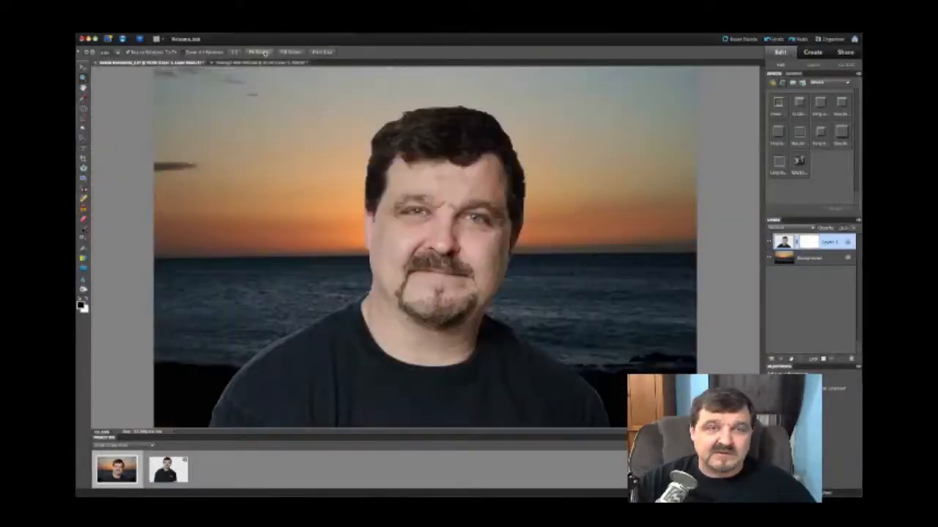
click(391, 137)
click(419, 242)
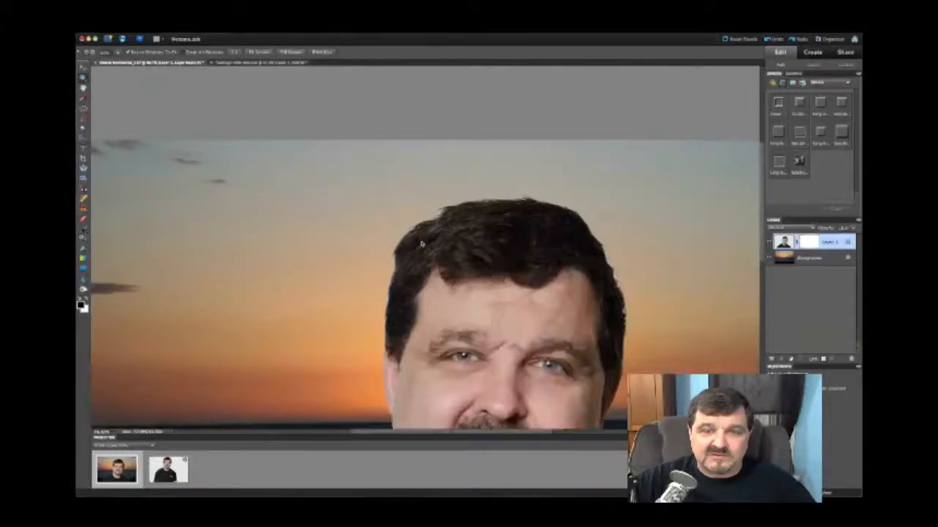
click(420, 244)
scroll(424, 247, up, 3)
scroll(424, 254, down, 5)
scroll(424, 254, down, 3)
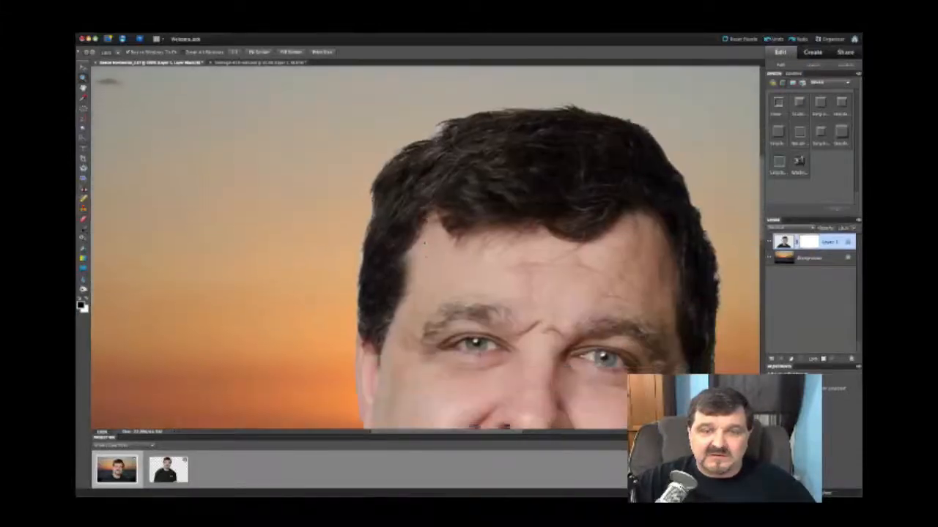
scroll(422, 200, up, 2)
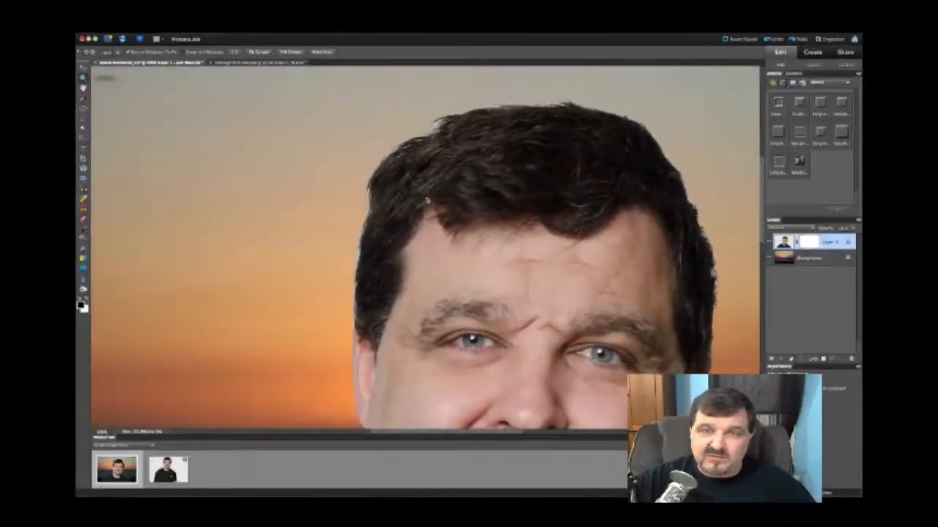
click(423, 200)
scroll(424, 201, up, 3)
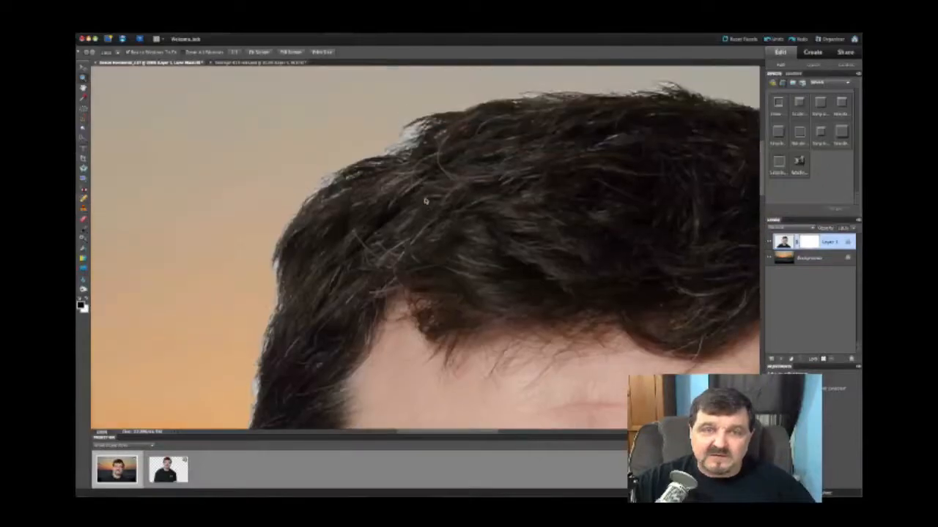
scroll(424, 201, up, 1)
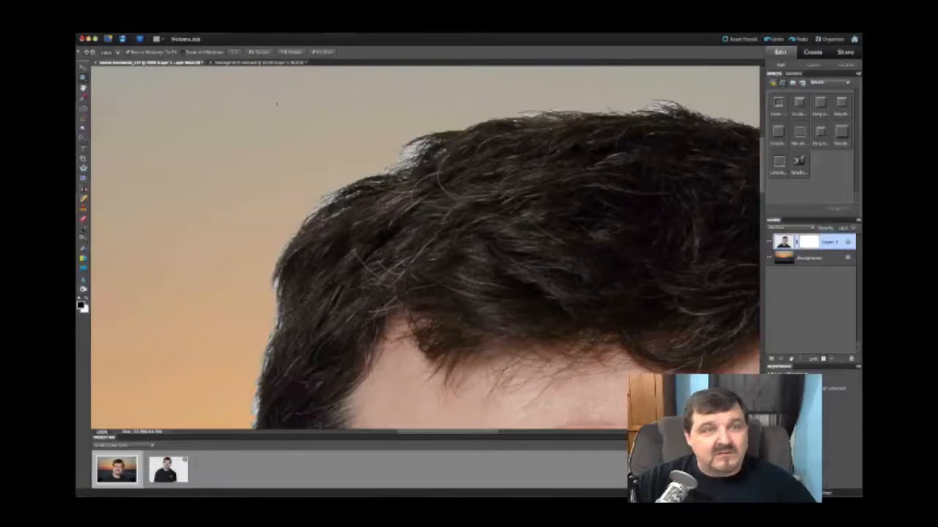
- Mask out the light fringe in the notch at the hair's upper edge with a smaller black brush at adjusted opacity
click(84, 228)
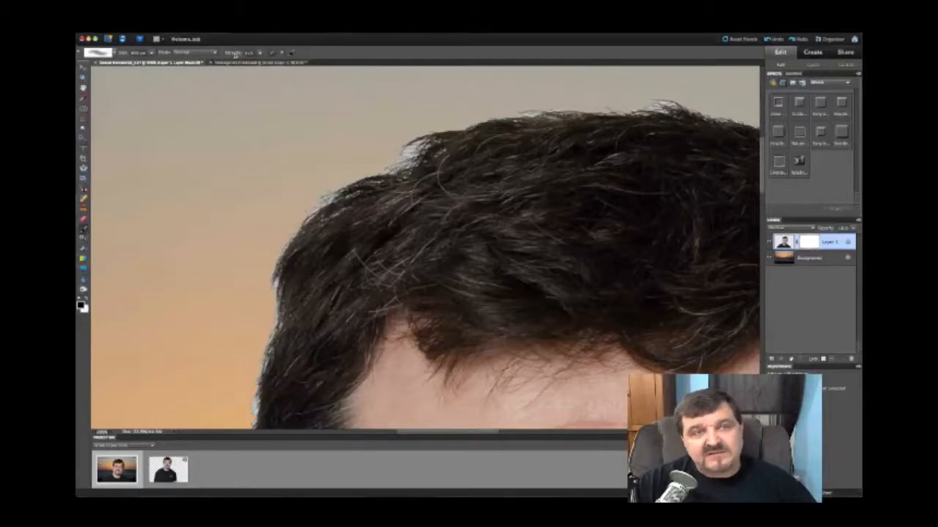
click(232, 54)
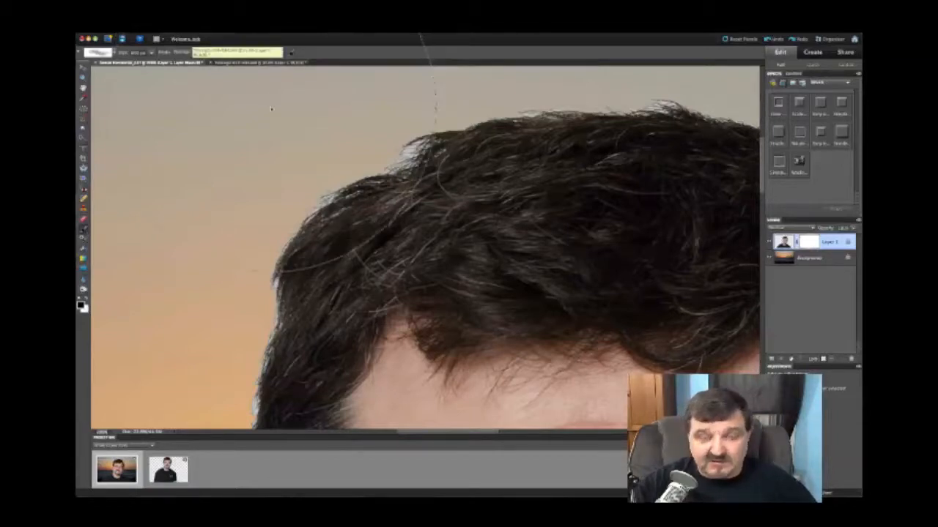
key(bracketleft)
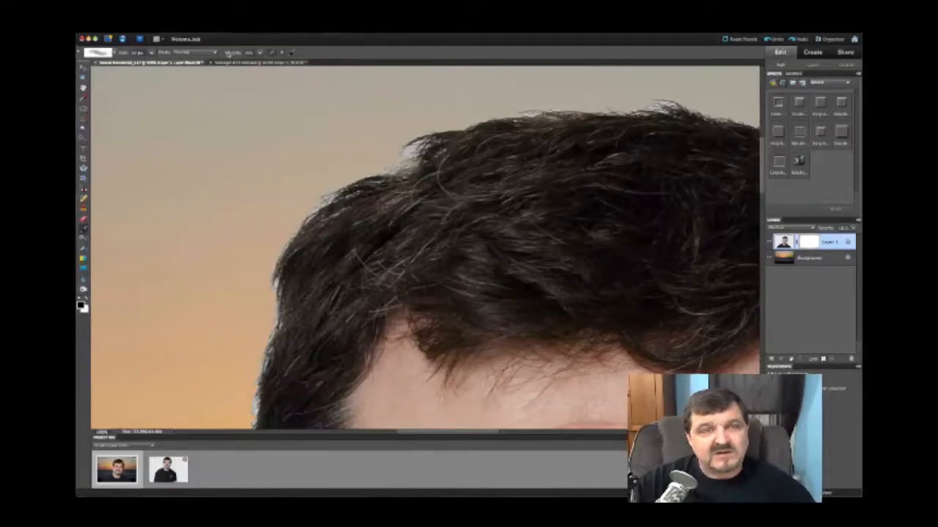
click(227, 54)
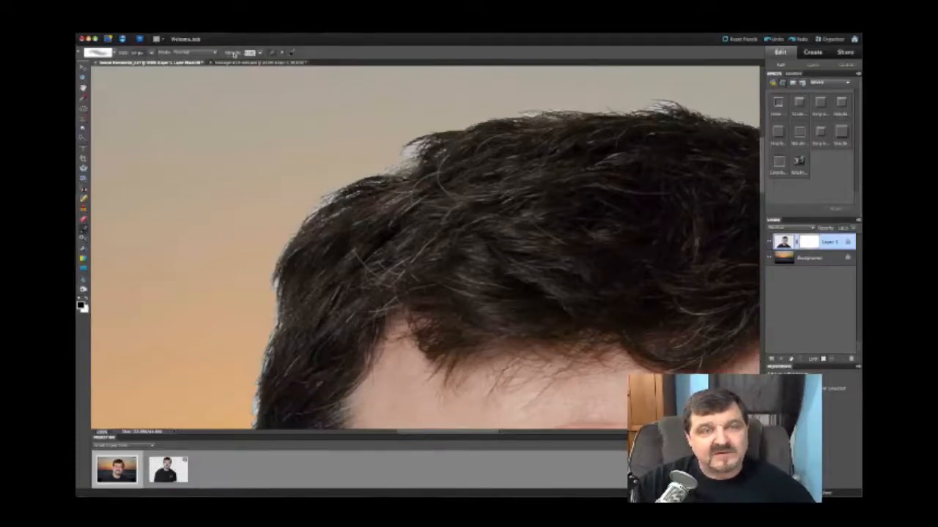
drag(235, 55, 236, 56)
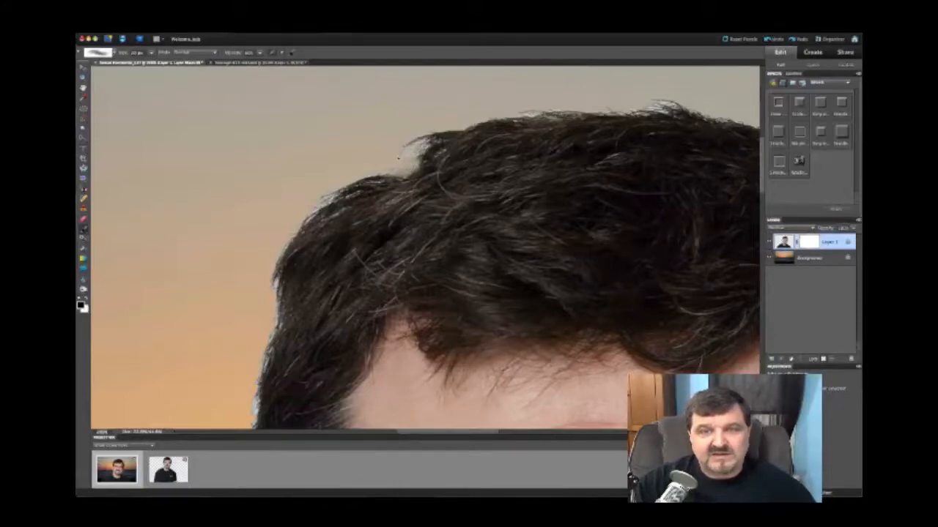
click(233, 54)
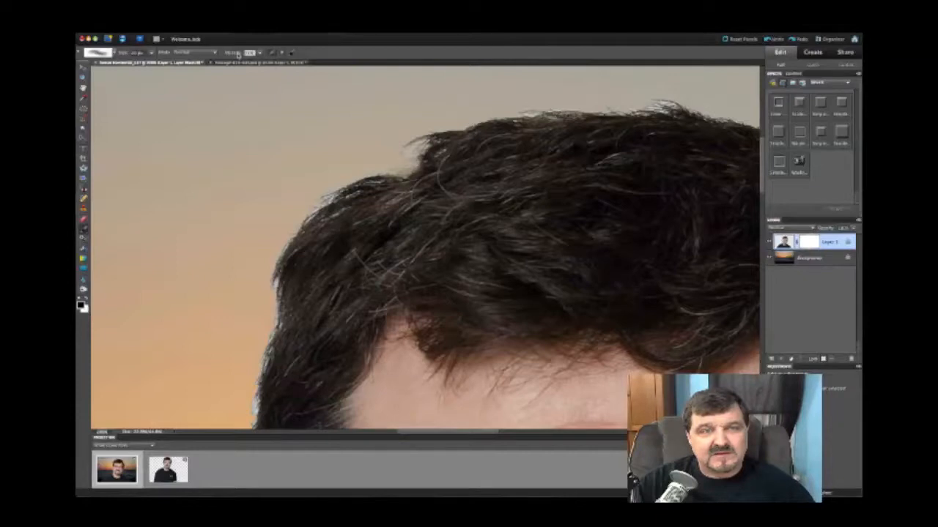
drag(238, 56, 240, 55)
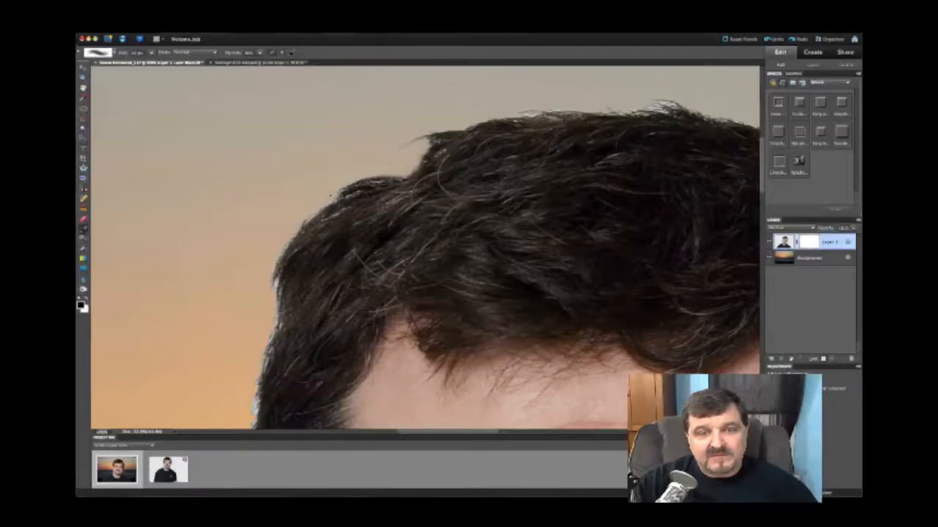
- Paint black on Layer 1's mask along the hair's outer edge down to the ear to hide the light fringe
mouse_move(315, 217)
mouse_down()
mouse_move(279, 266)
mouse_move(278, 330)
mouse_move(264, 359)
mouse_up()
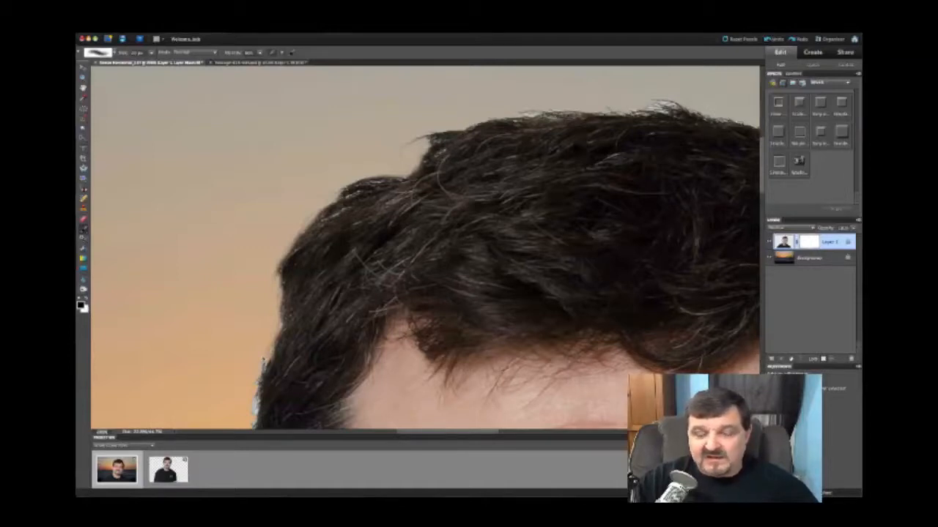
drag(265, 363, 253, 412)
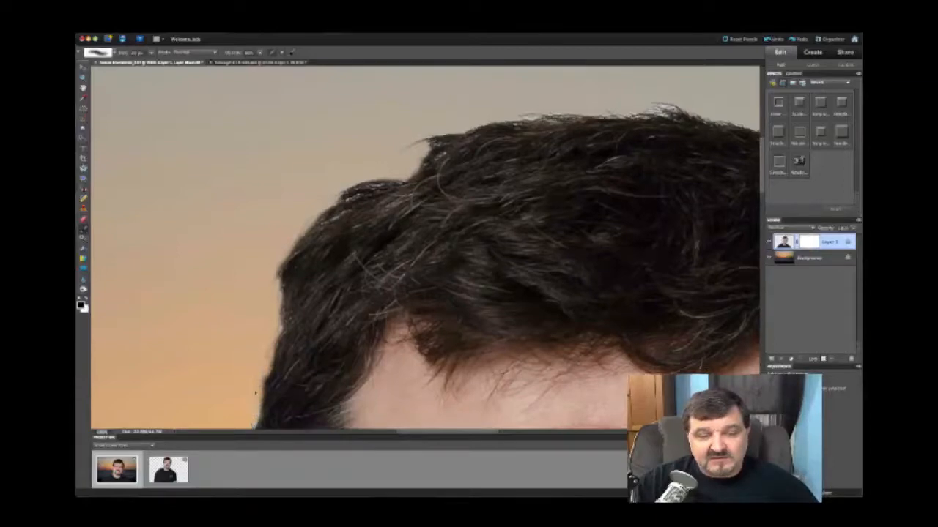
scroll(256, 394, down, 5)
scroll(255, 394, down, 2)
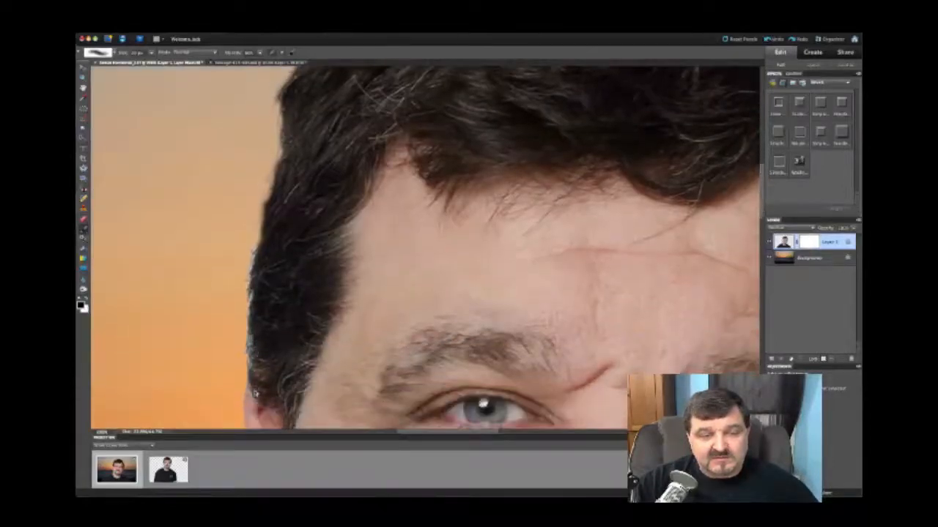
mouse_move(253, 251)
mouse_down()
mouse_move(244, 318)
mouse_move(251, 369)
mouse_move(251, 352)
mouse_up()
scroll(248, 356, up, 1)
scroll(247, 357, up, 8)
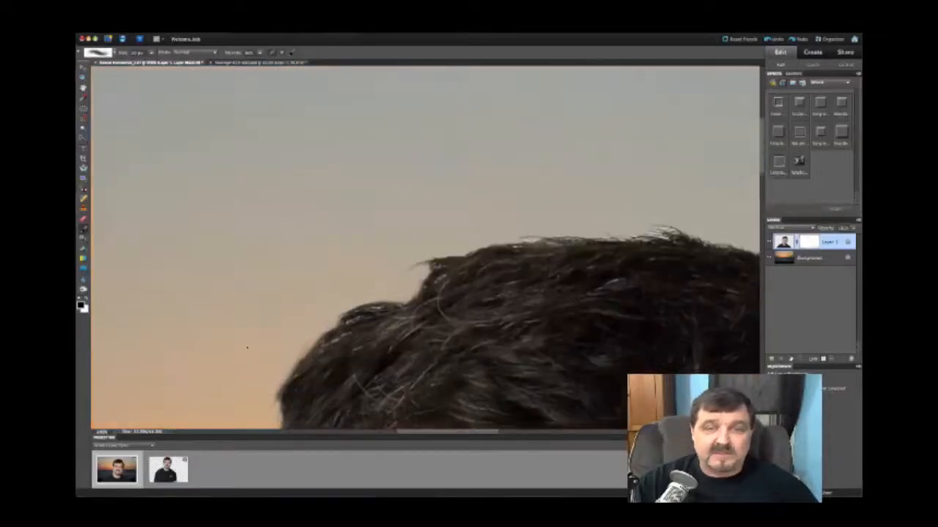
- Paint black on Layer 1's mask along the crown of the hair to hide the remaining light fringe
scroll(234, 337, right, 2)
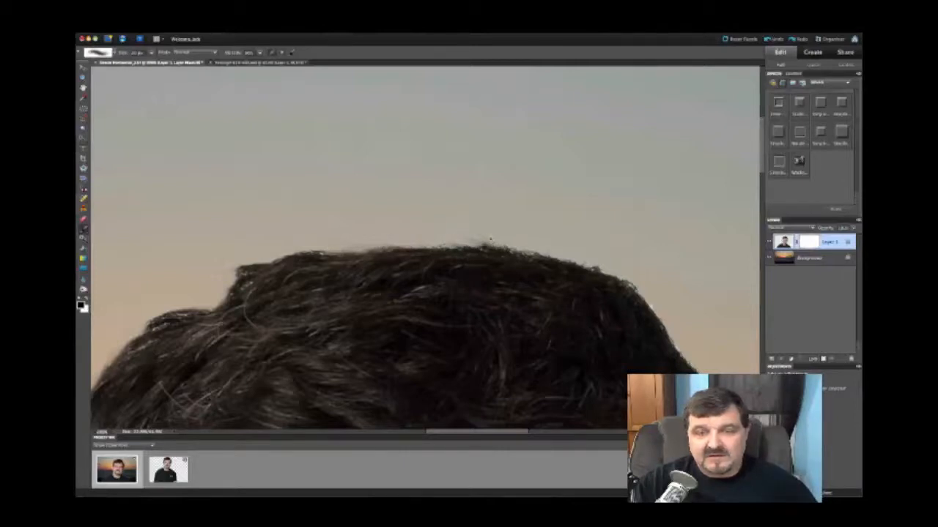
scroll(478, 233, right, 5)
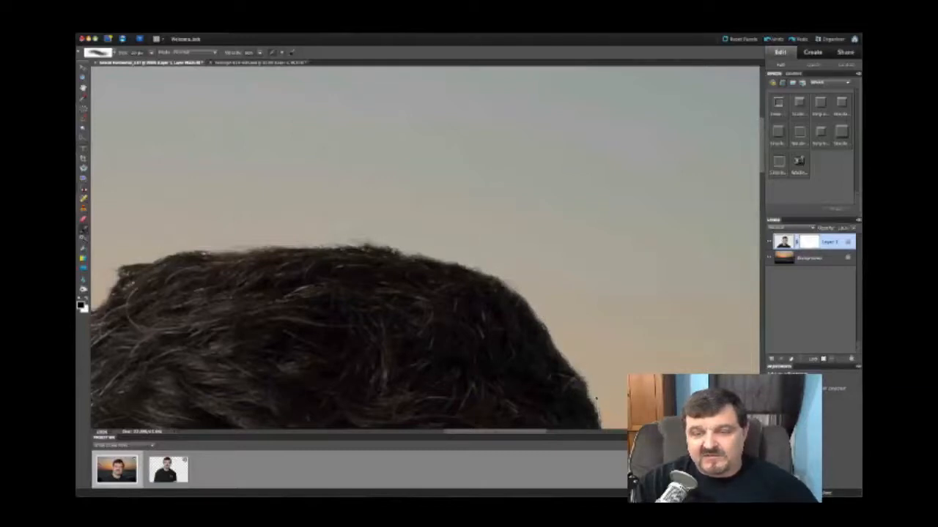
scroll(595, 398, down, 5)
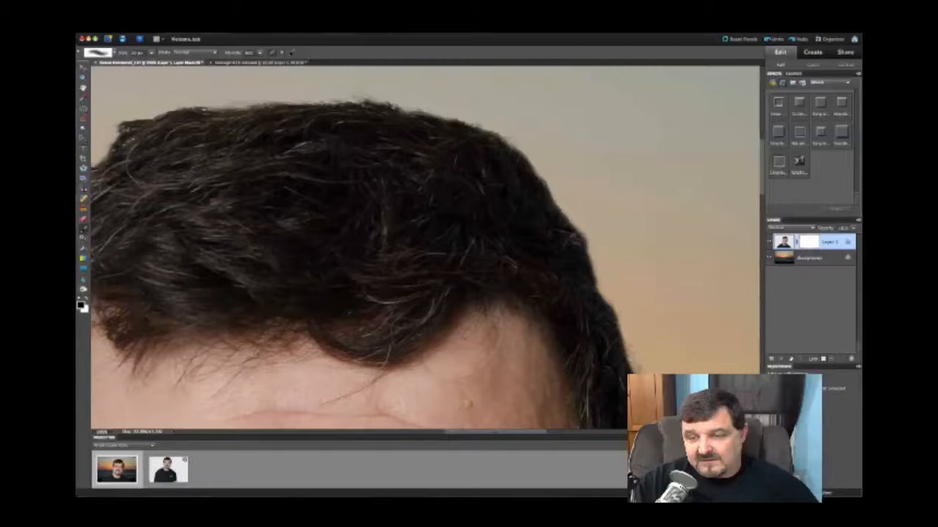
- Mask out the light fringe down the hair's right side beside the temple to the ear, and fit the whole image on screen
scroll(656, 363, down, 3)
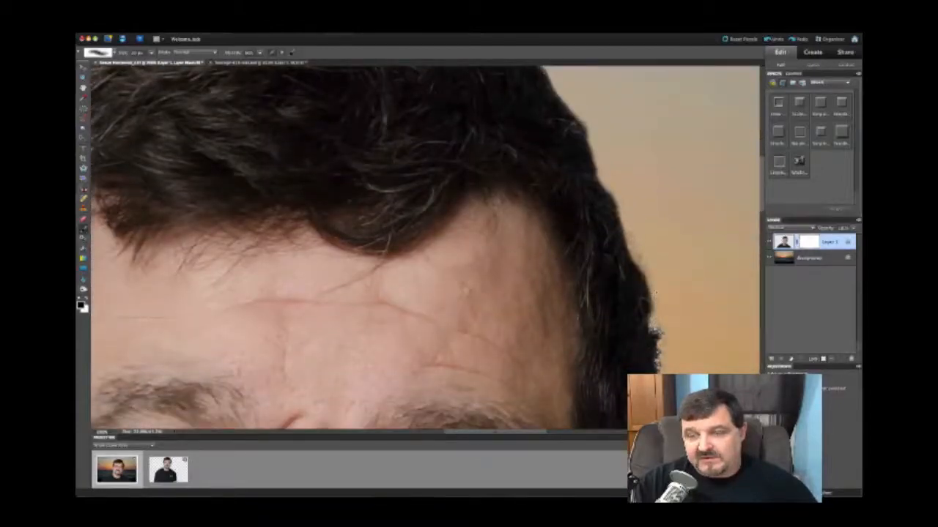
mouse_move(657, 305)
mouse_down()
mouse_move(661, 369)
mouse_move(656, 354)
mouse_up()
scroll(425, 249, up, 3)
scroll(425, 249, down, 5)
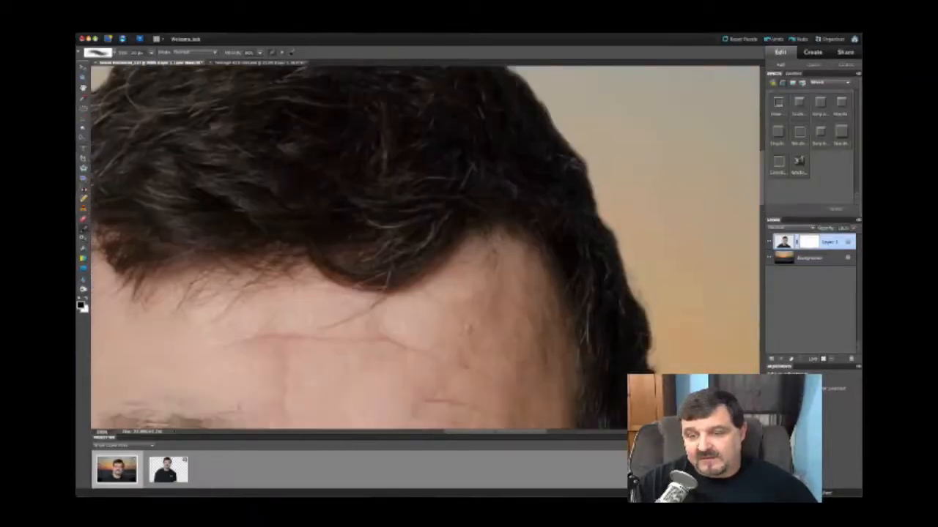
scroll(425, 249, down, 2)
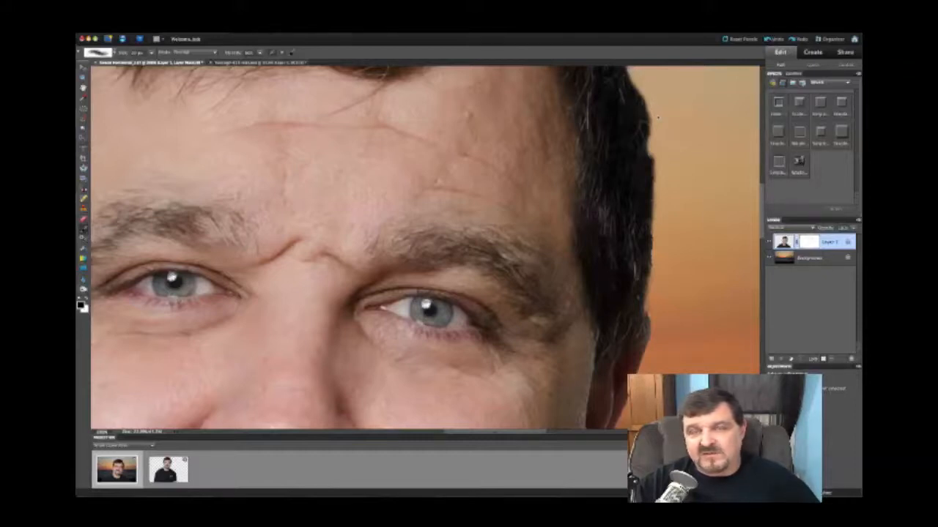
scroll(657, 115, up, 4)
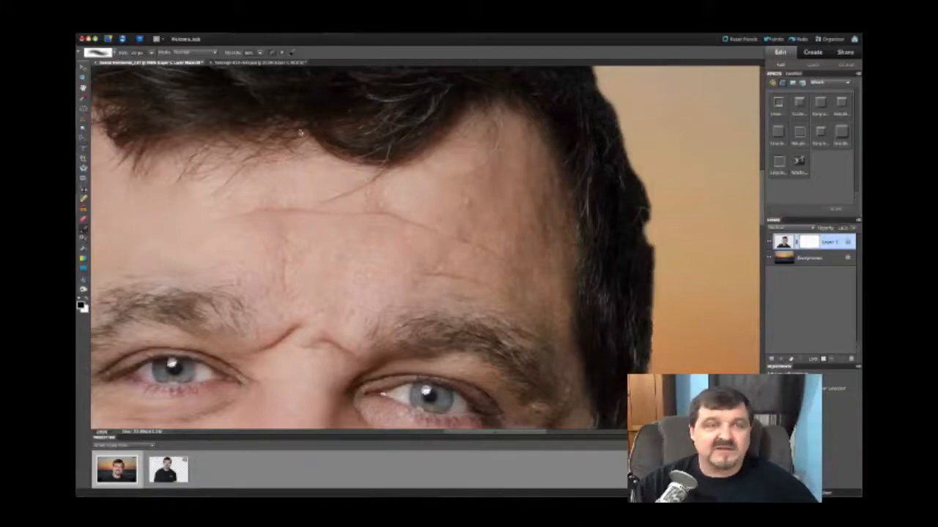
click(83, 77)
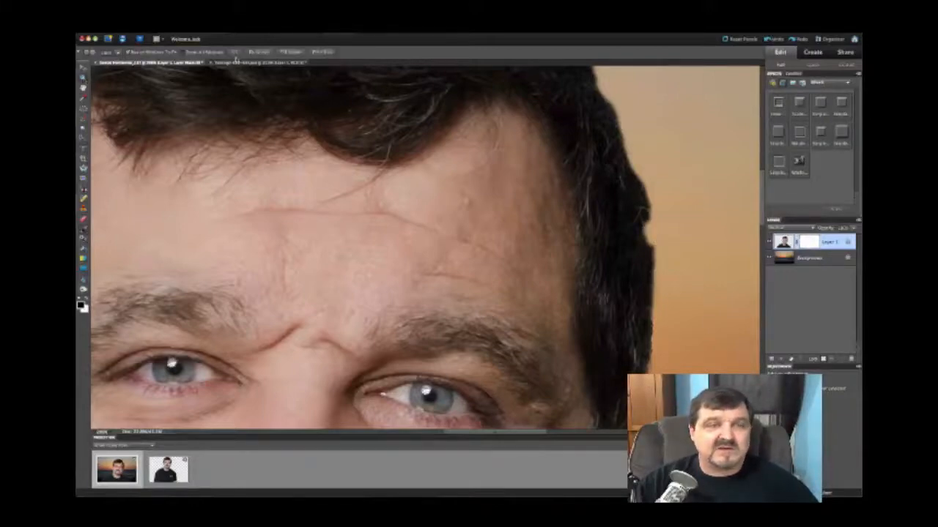
click(260, 52)
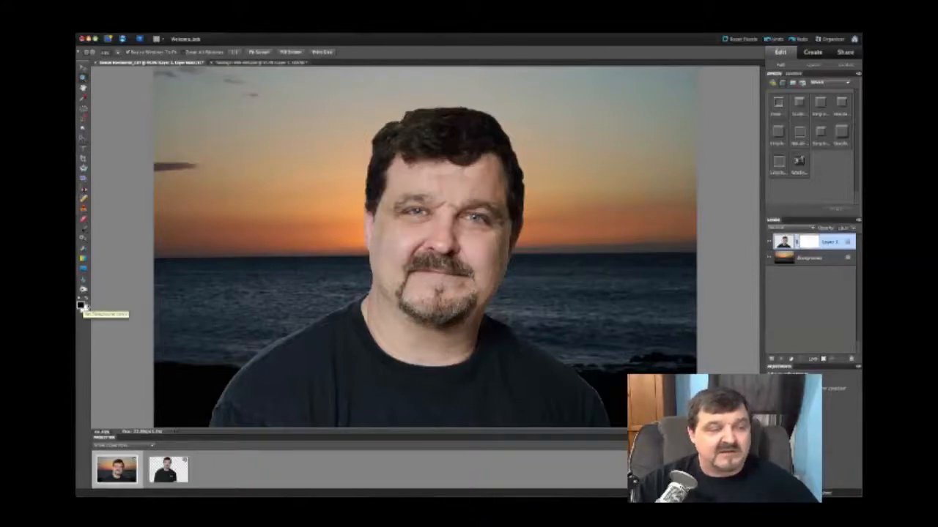
- Swap the mask painting colour to white, activate the Brush tool and make Layer 1's image active instead of its mask
click(86, 301)
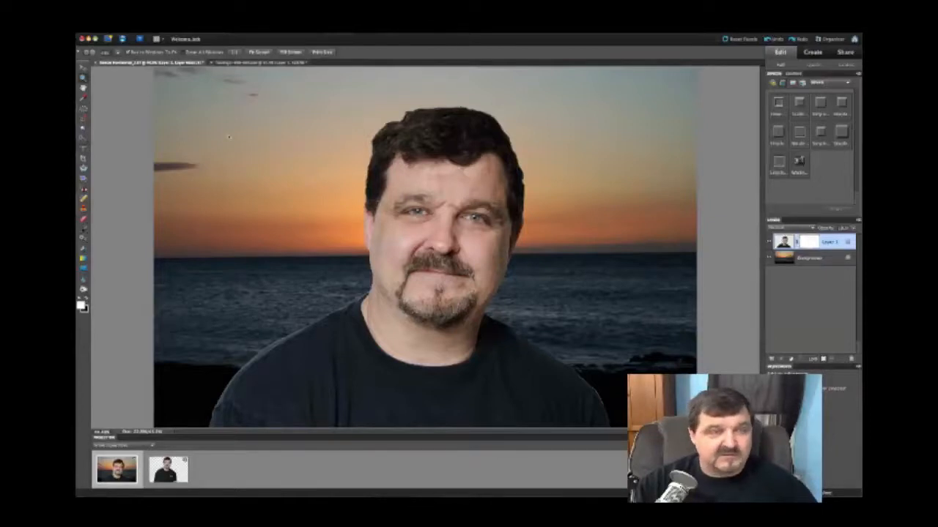
click(85, 230)
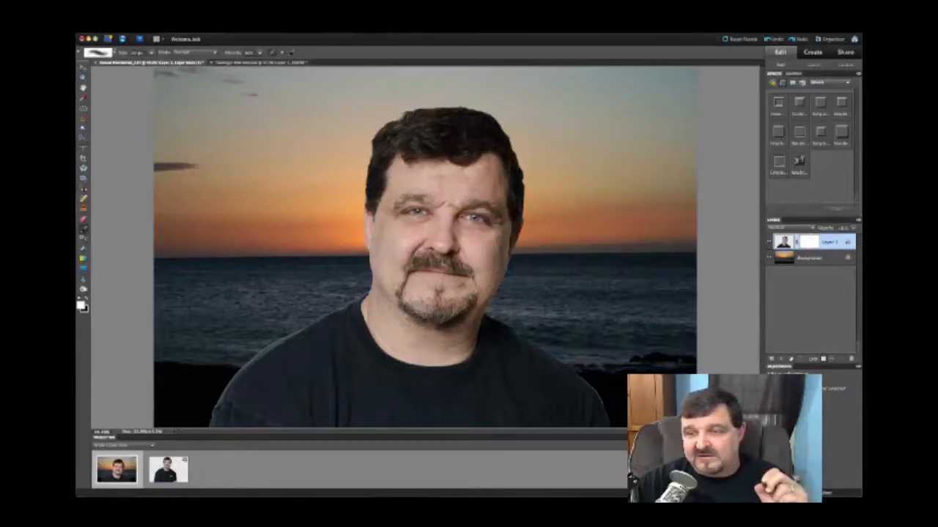
click(784, 242)
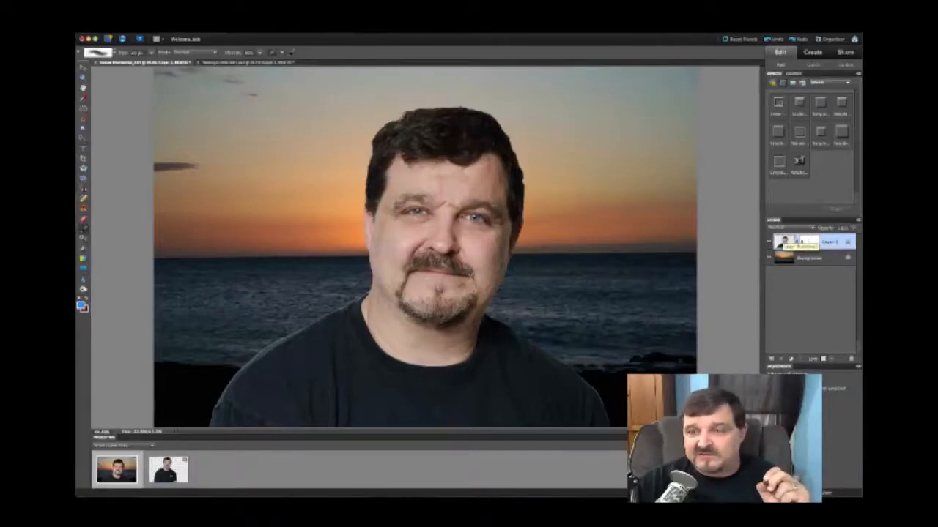
click(810, 242)
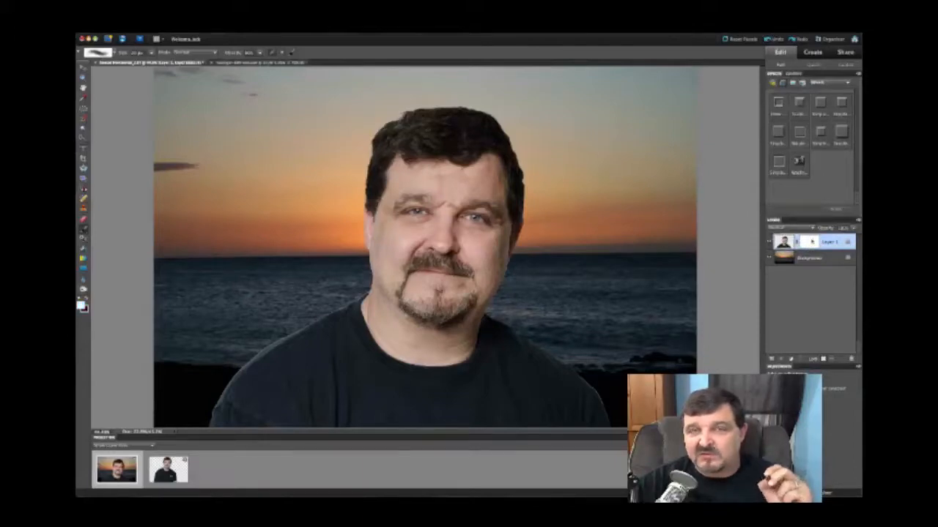
click(784, 242)
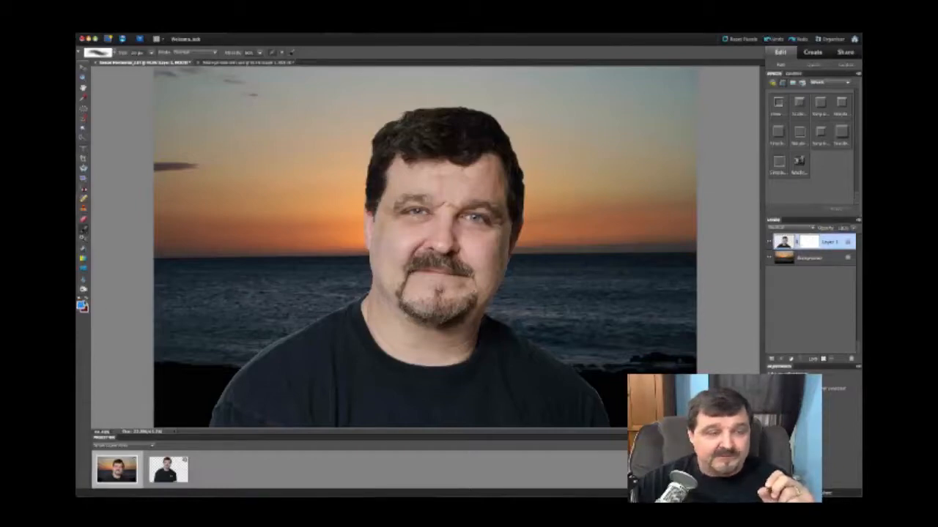
- Set the foreground colour to a dark tone sampled from the shirt beside the neck
click(82, 304)
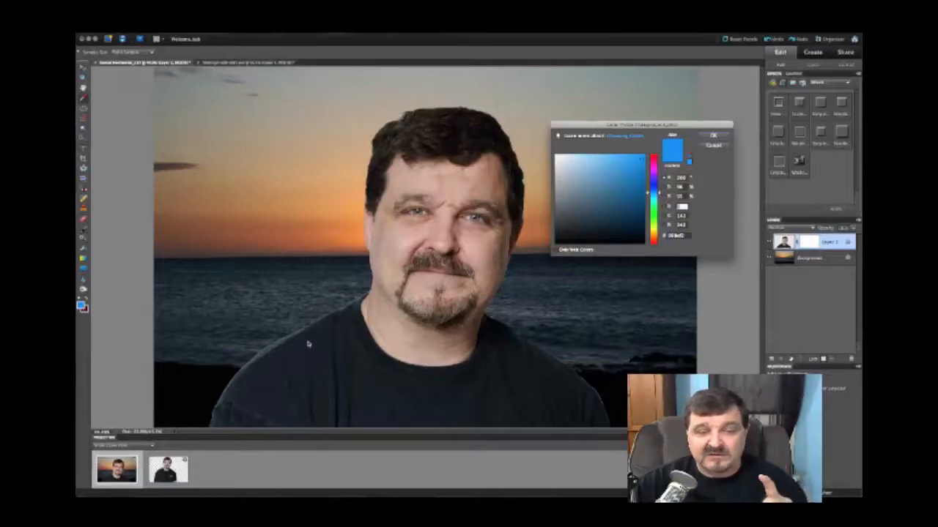
click(334, 317)
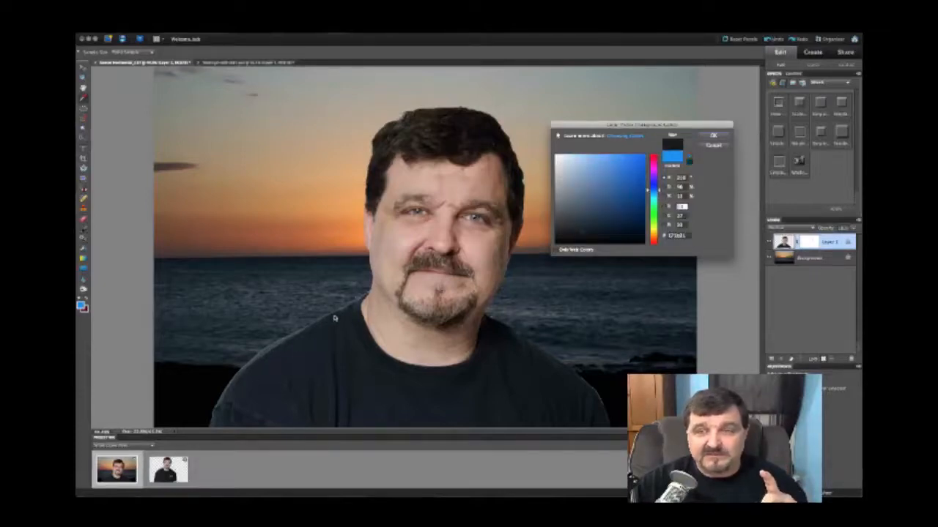
click(709, 137)
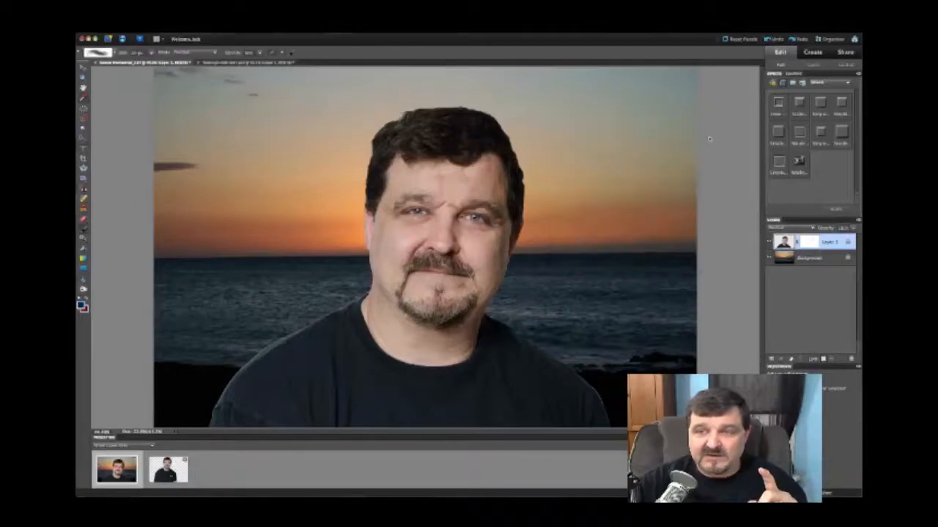
- Paint over the light fringe on the shirt's left shoulder from the neck down to the sleeve, resampling the foreground colour for the outer part
click(85, 78)
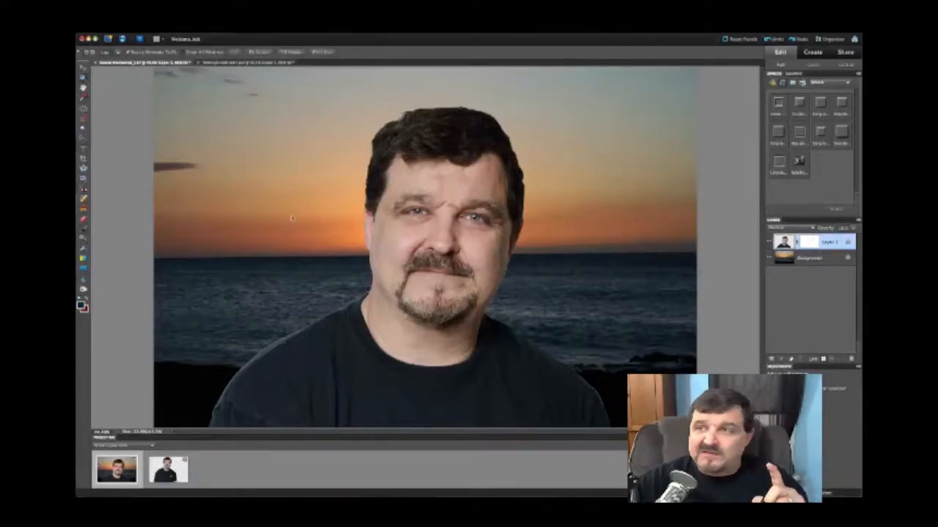
click(342, 326)
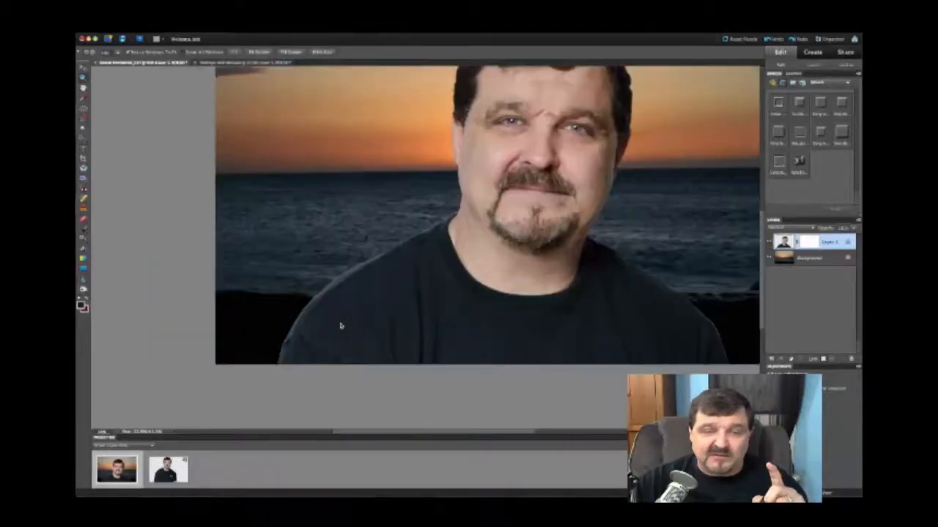
click(370, 316)
click(379, 308)
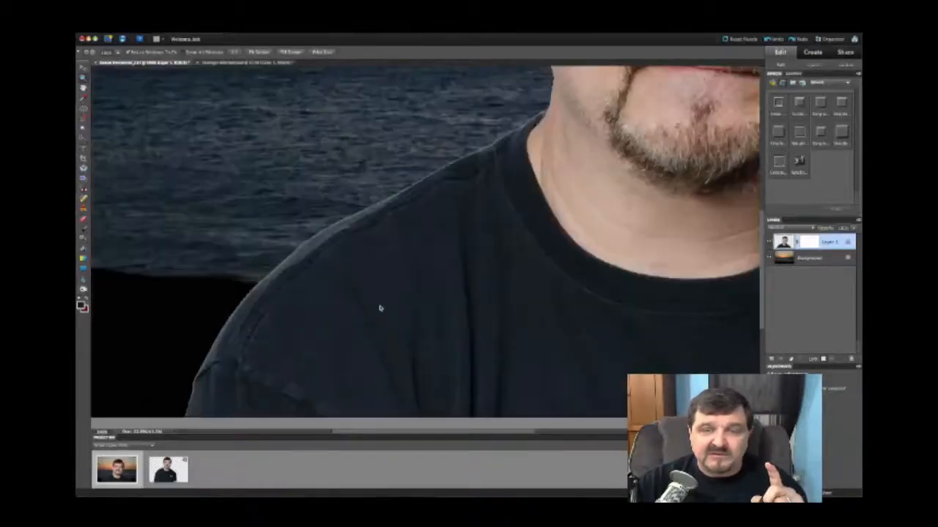
click(82, 235)
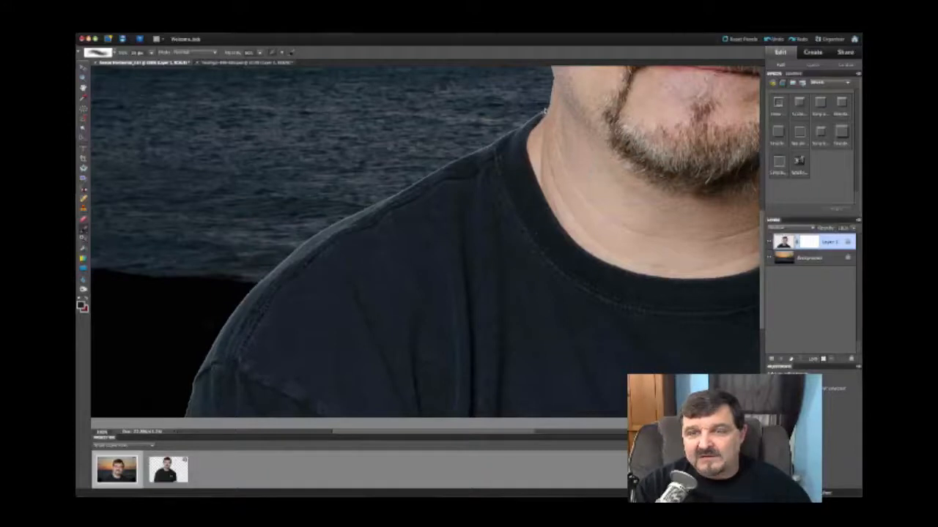
click(545, 112)
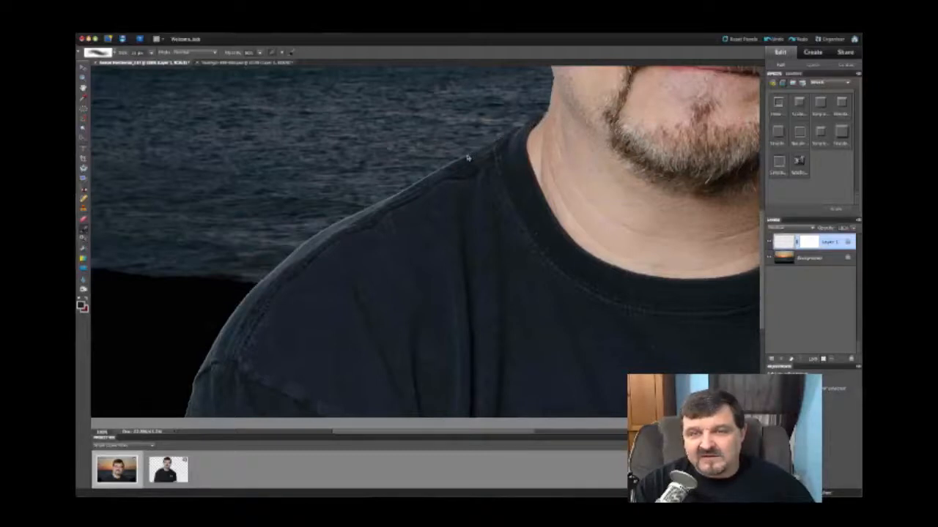
drag(430, 174, 414, 187)
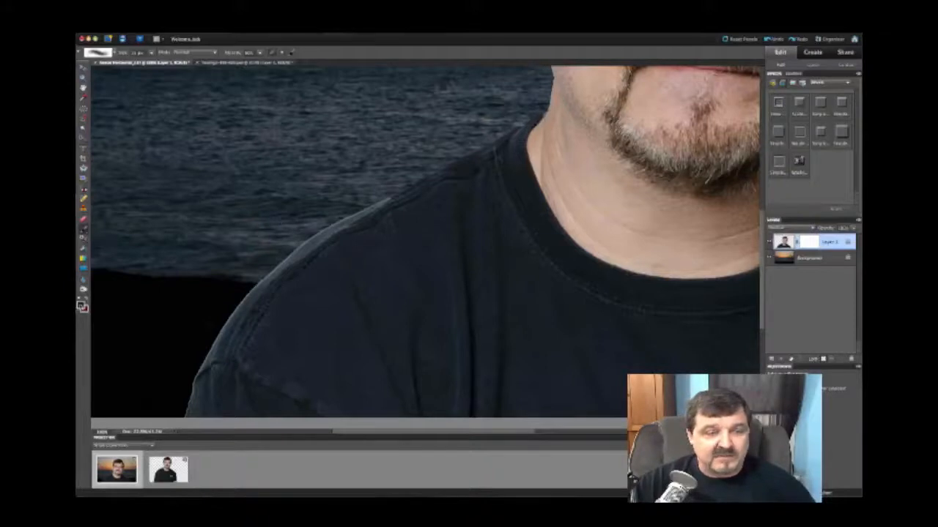
click(82, 305)
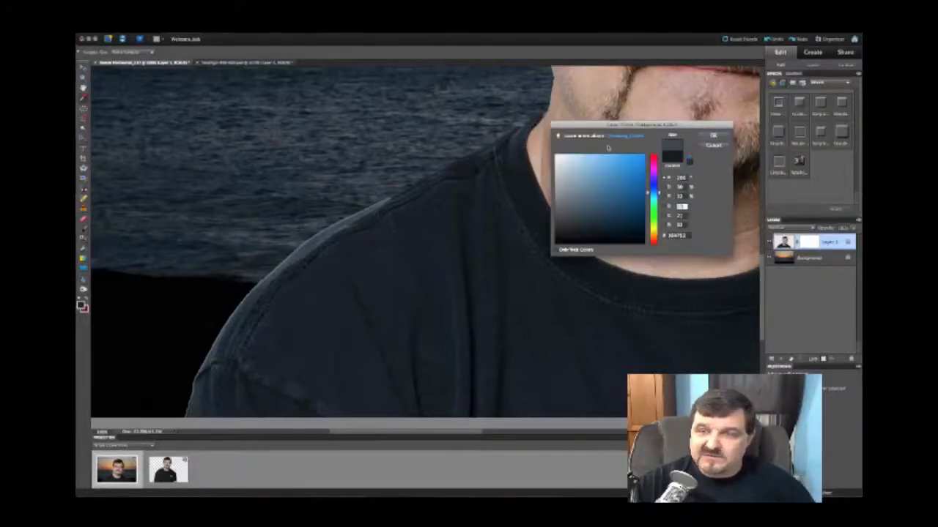
key(Return)
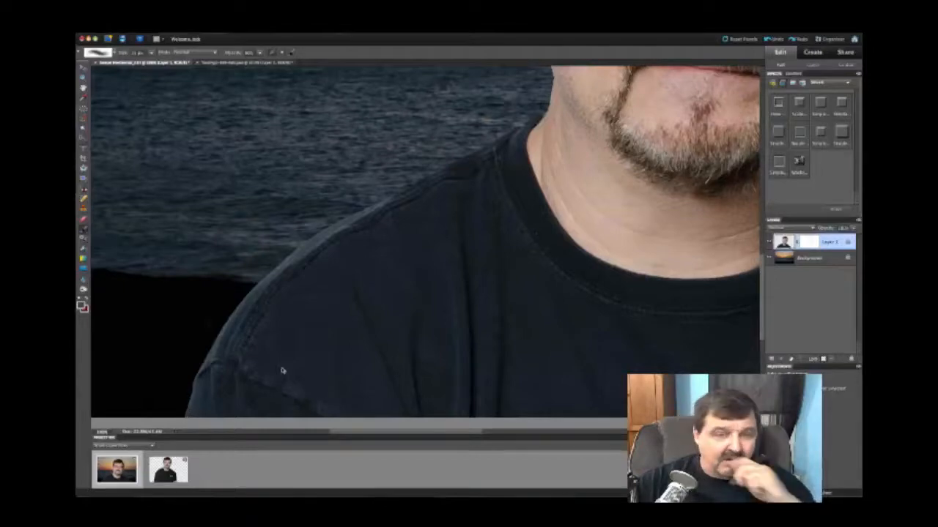
- Sample a foreground colour from the shirt's right shoulder and brush over the light fringe along its upper slope
scroll(332, 356, right, 10)
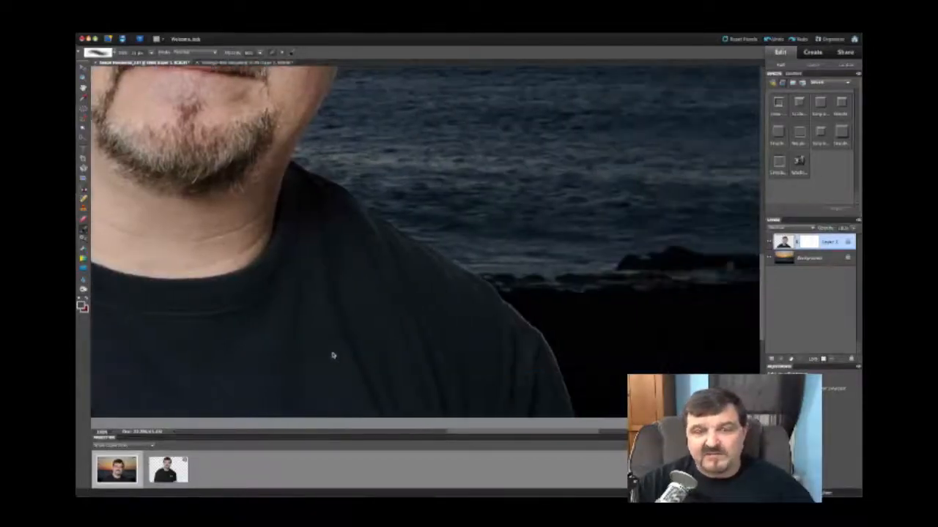
scroll(332, 356, up, 3)
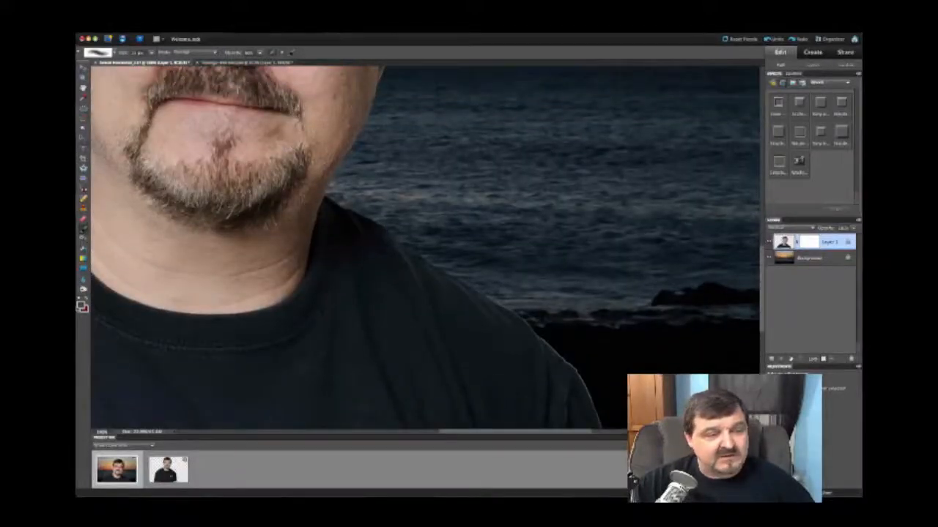
click(81, 306)
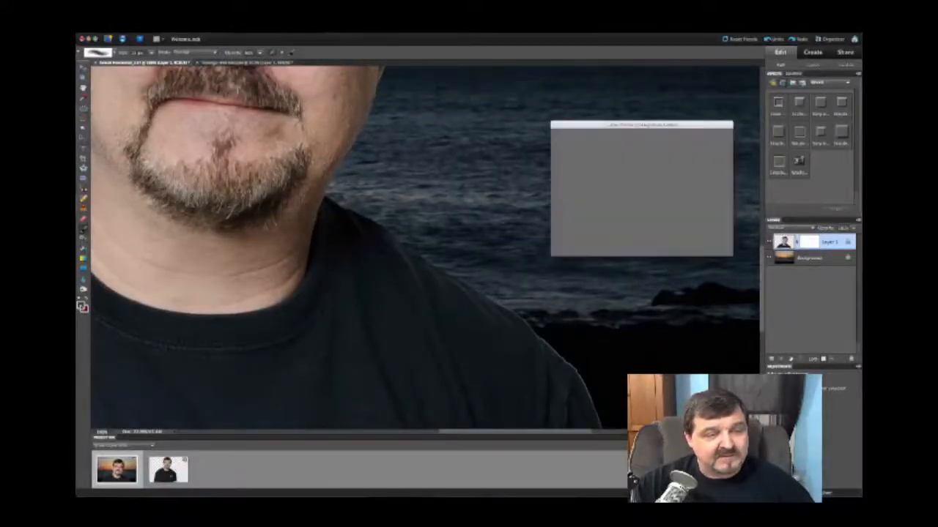
click(477, 298)
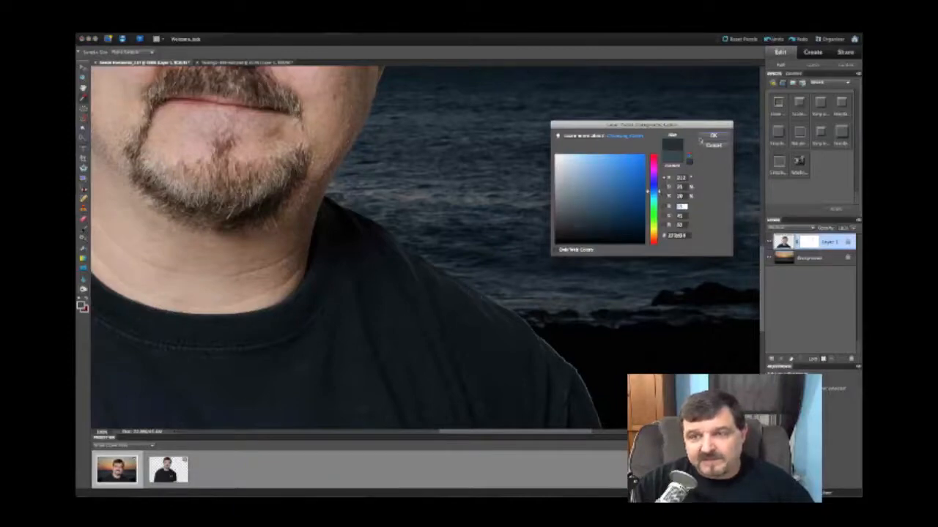
click(713, 136)
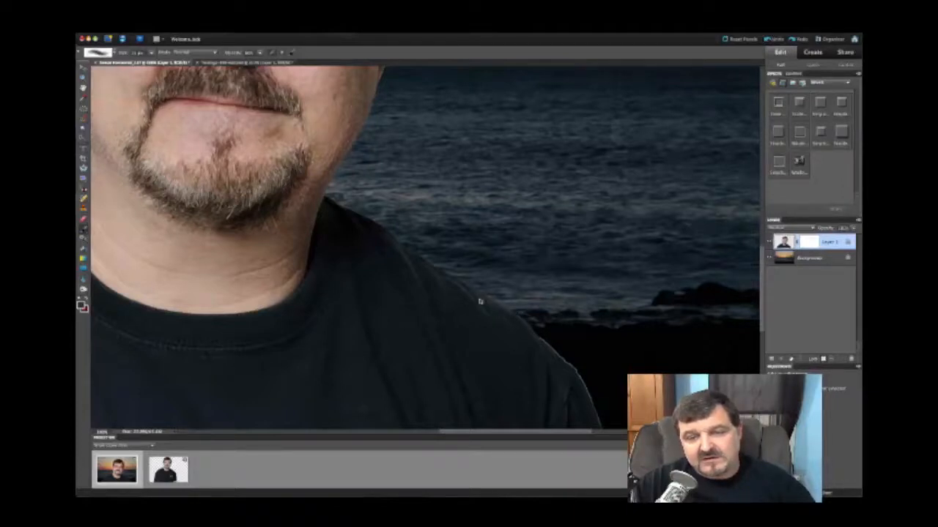
- Paint over the fringe on the right shoulder's outer edge with a darker sampled shirt colour and a larger brush, and fit the image on screen
click(82, 305)
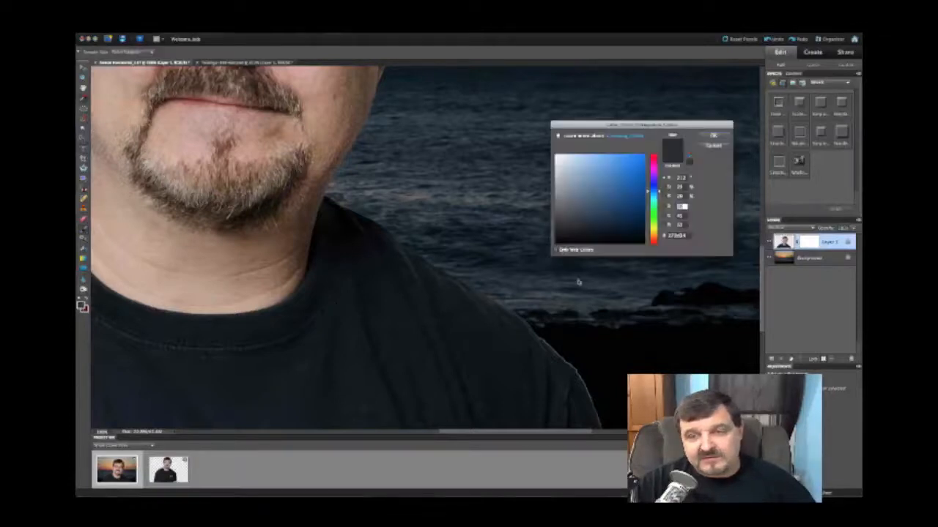
click(565, 368)
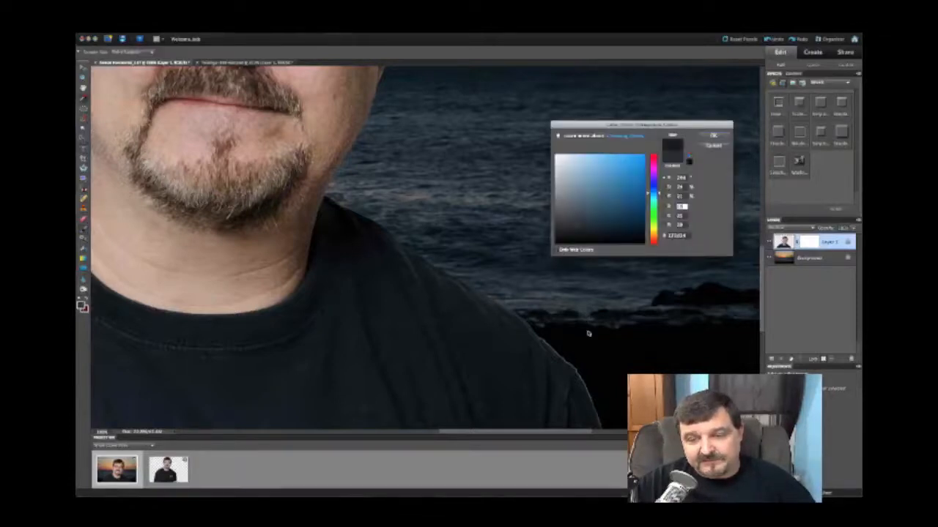
click(712, 136)
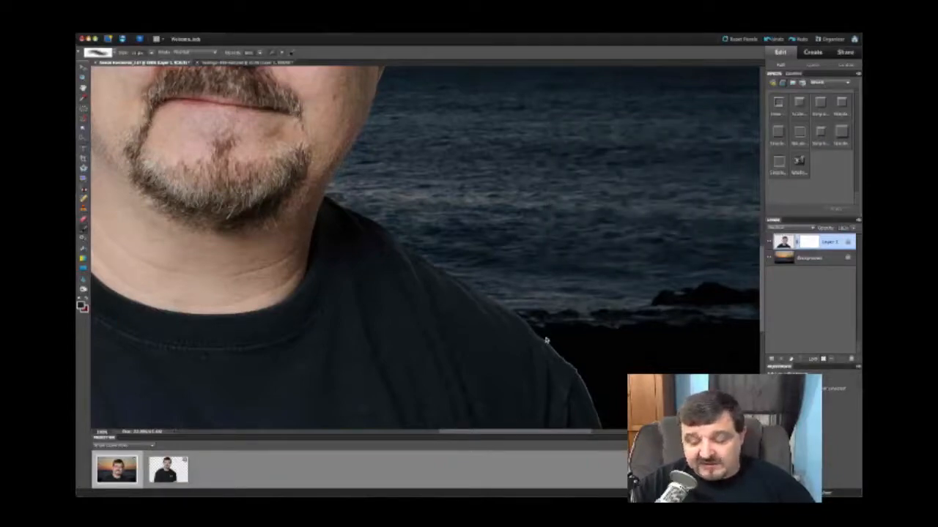
key(bracketright)
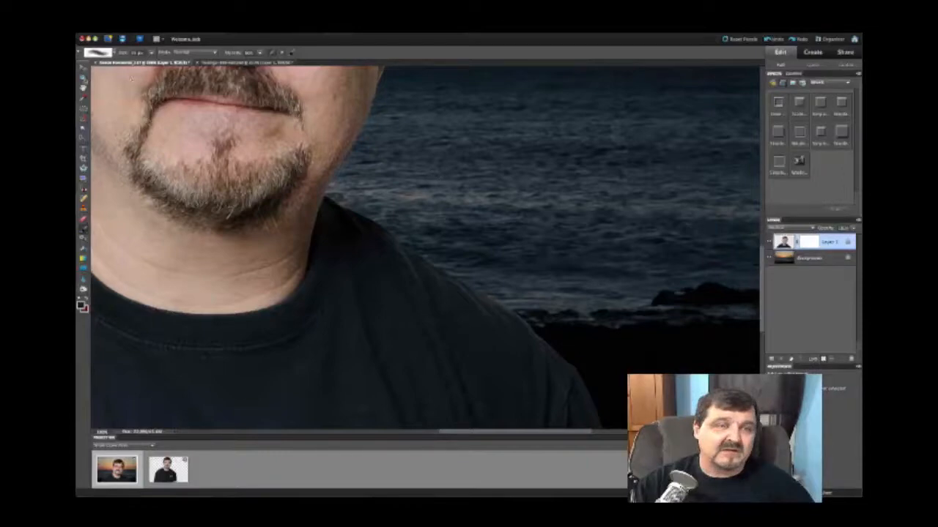
key(z)
click(258, 52)
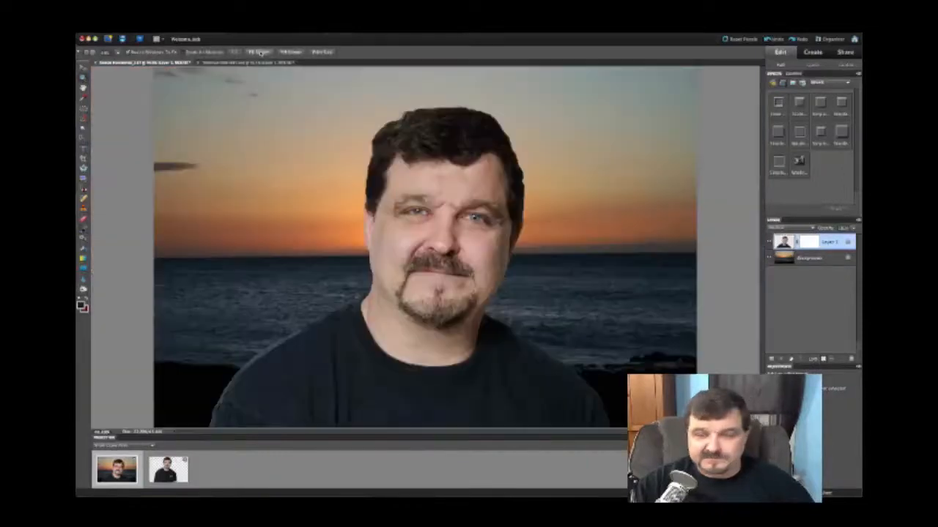